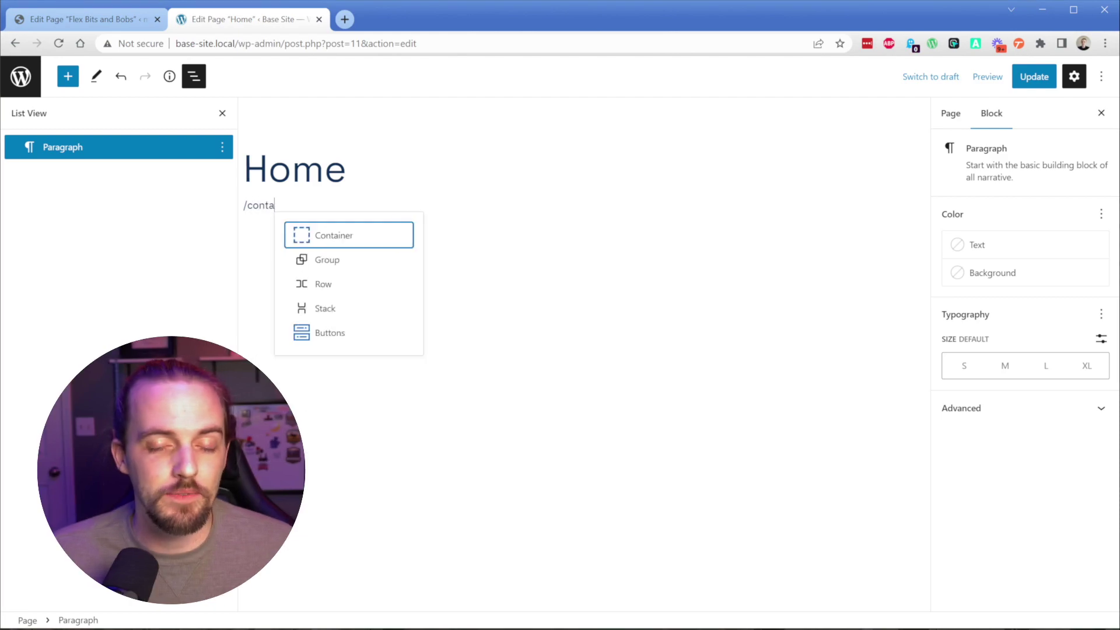
Step: Insert a Container holding a 'Test' paragraph on the Home page and save it
key("Return")
left_click(494, 316)
type("Test")
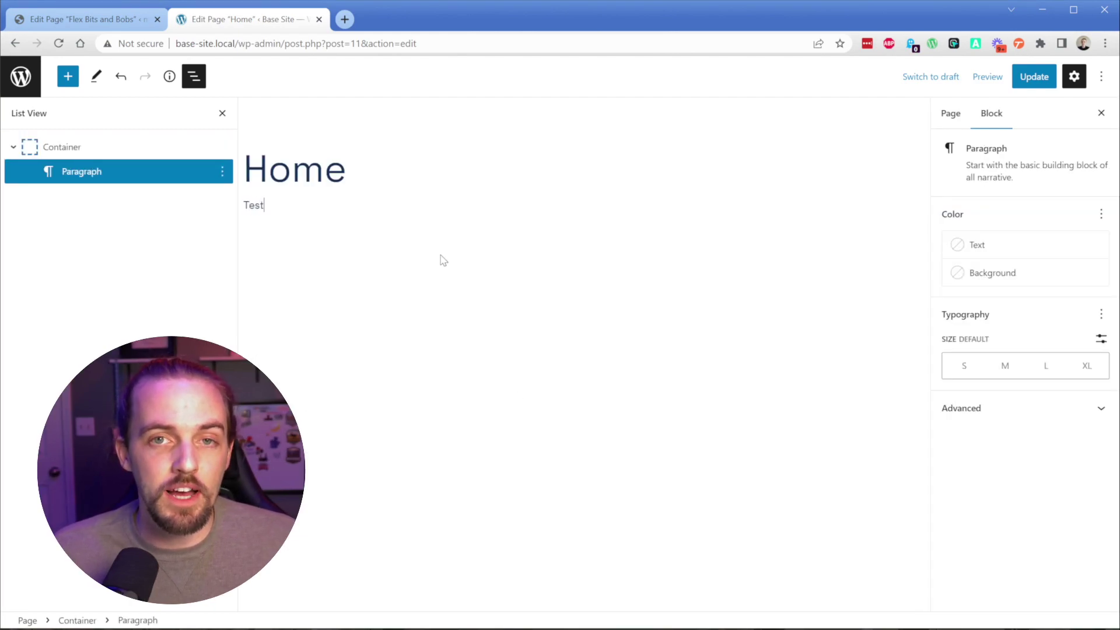
key("ctrl+s")
Step: On the live Home page, inspect the Test paragraph and select its container and p elements
key("alt+Left")
right_click(212, 237)
left_click(245, 497)
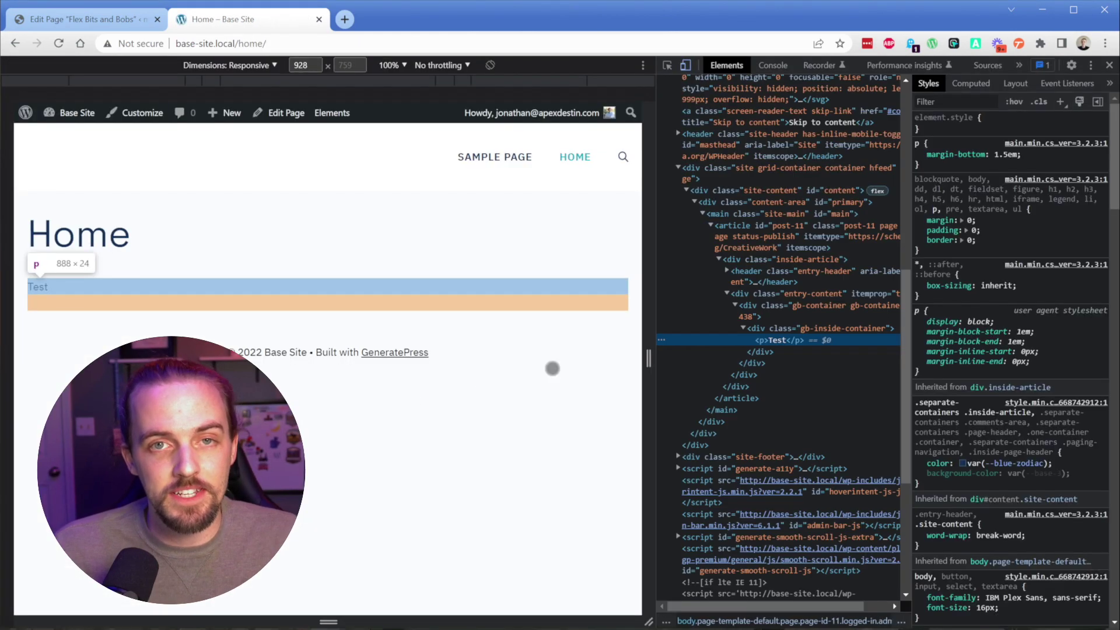
left_click(791, 305)
left_click(800, 325)
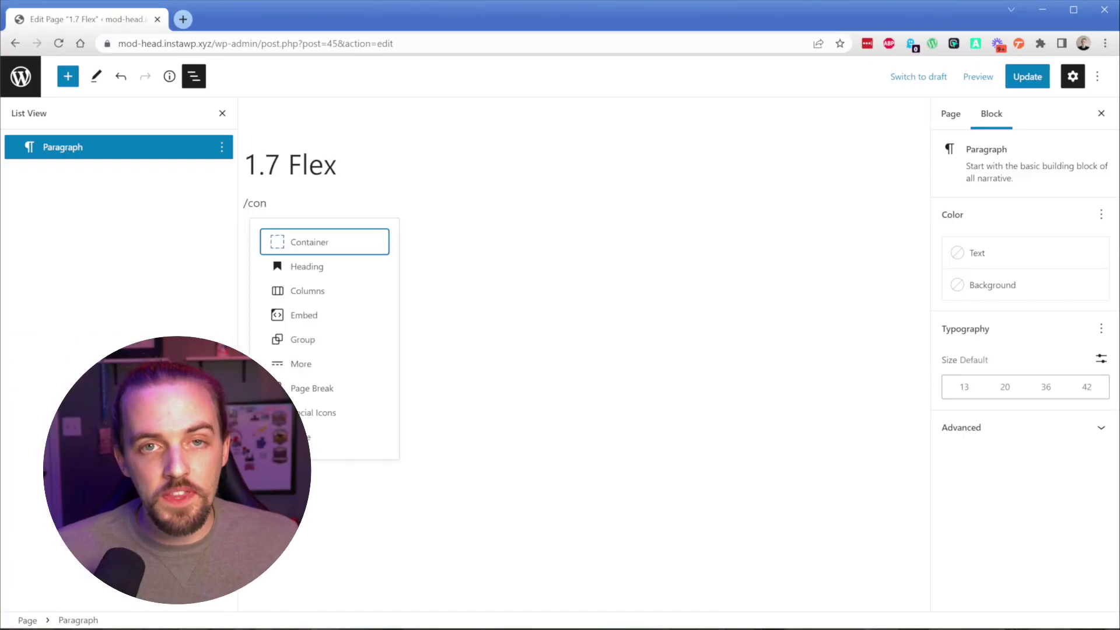
Step: Insert a grey-background Container with a nested inner container, toggling Use Global max-width off and on
key("Return")
left_click(1085, 557)
left_click(967, 517)
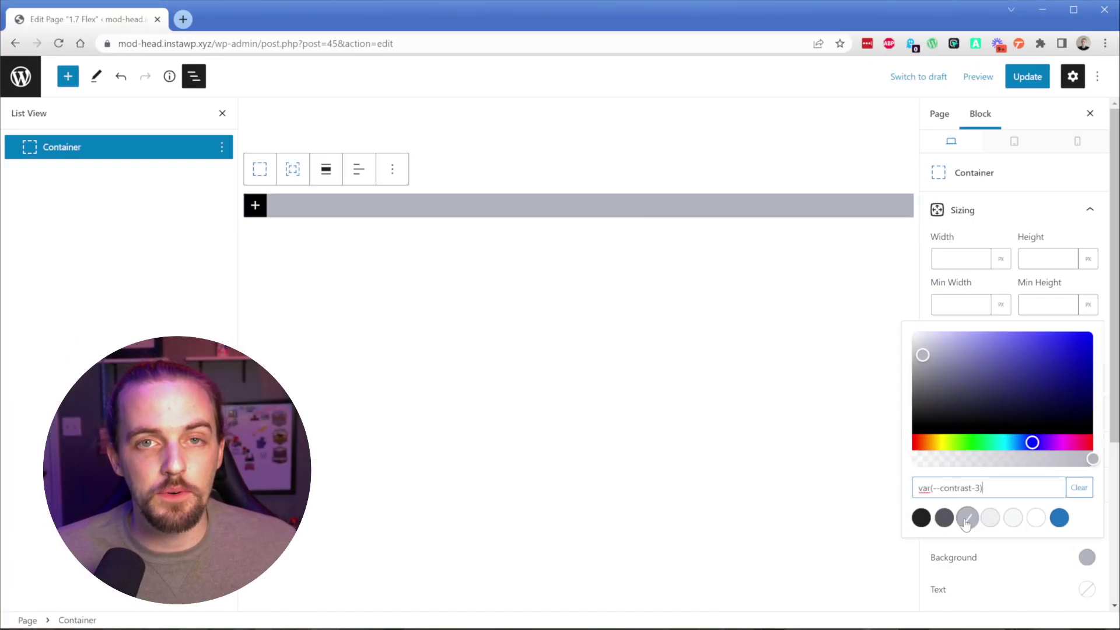
left_click(293, 169)
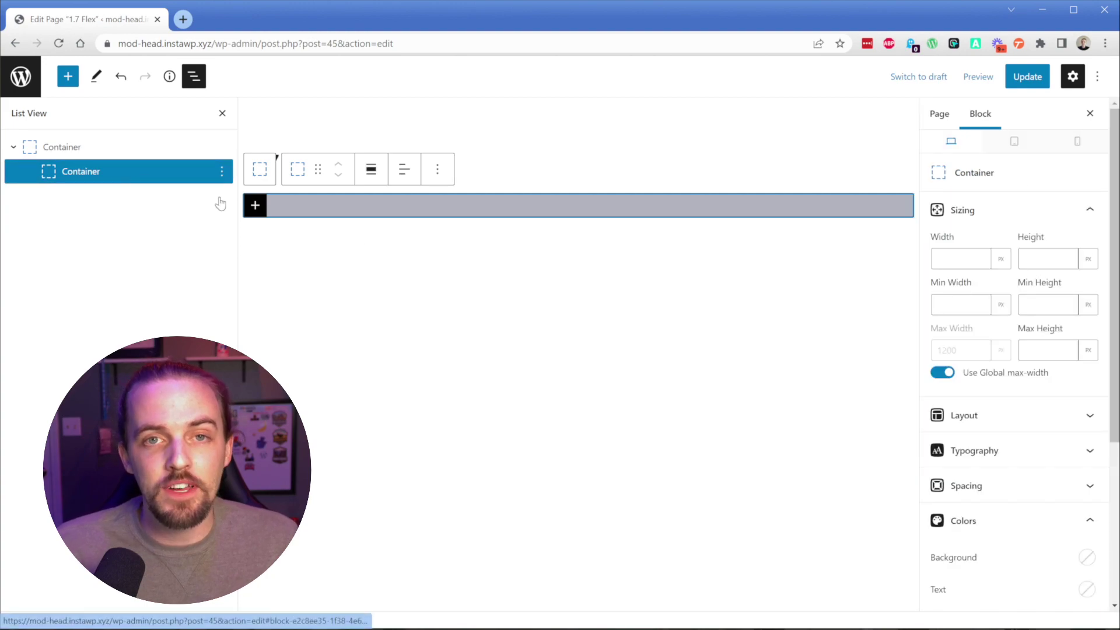
left_click(942, 373)
left_click(943, 375)
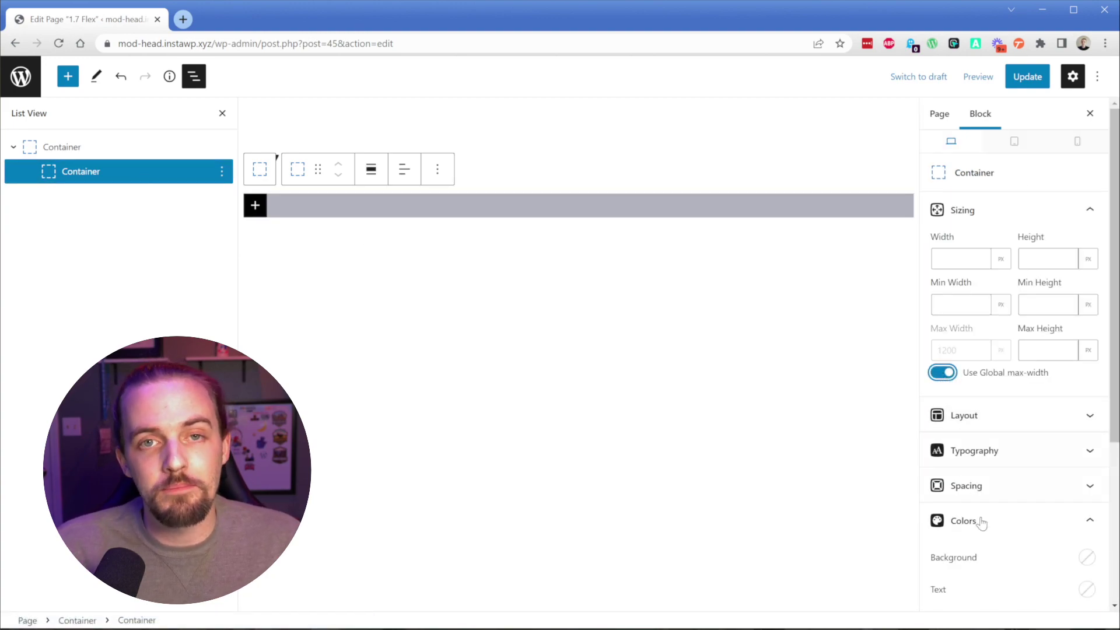
Step: Add a paragraph inside the inner container, open the outer container's spacing settings, and update the page
left_click(1087, 561)
left_click(255, 205)
left_click(256, 315)
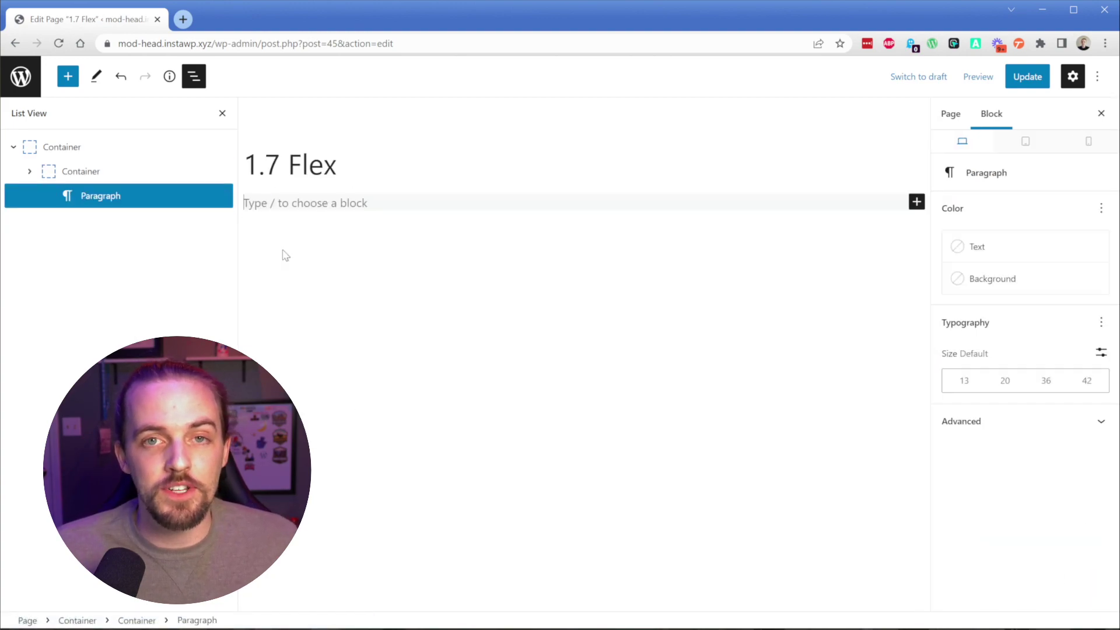
left_click(117, 148)
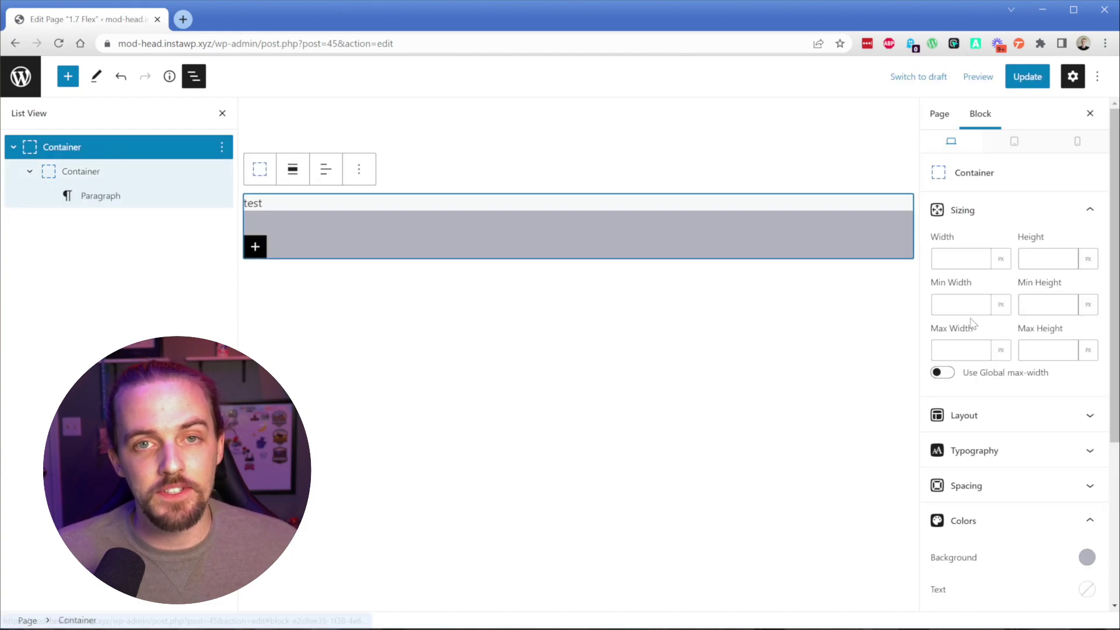
left_click(966, 488)
left_click(1033, 76)
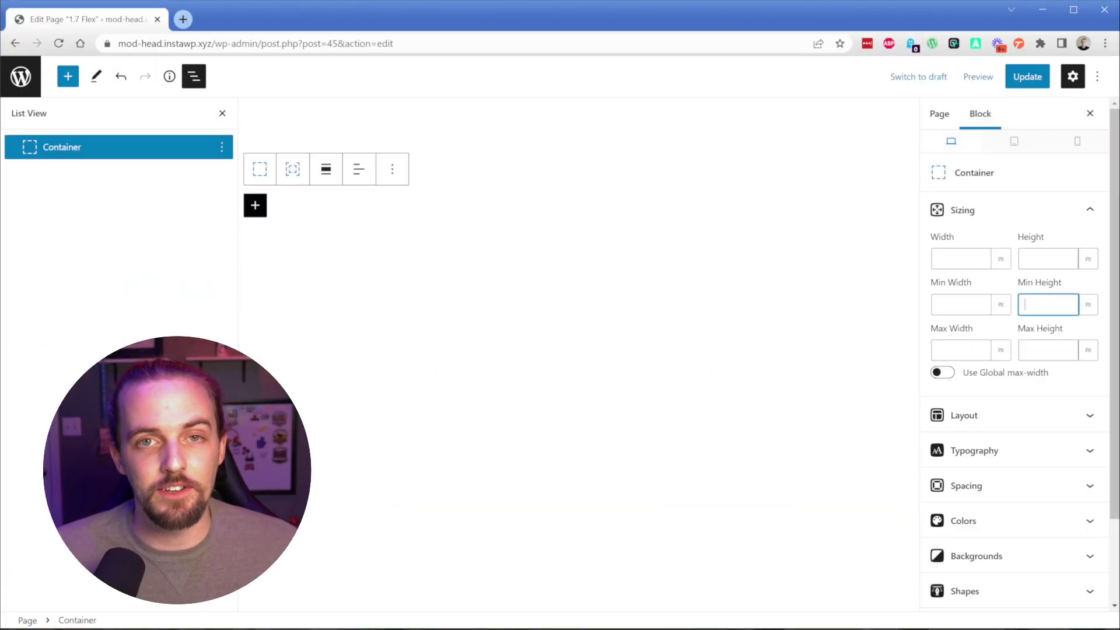
Step: Change the container's 50 minimum height to the vh unit
type("vh")
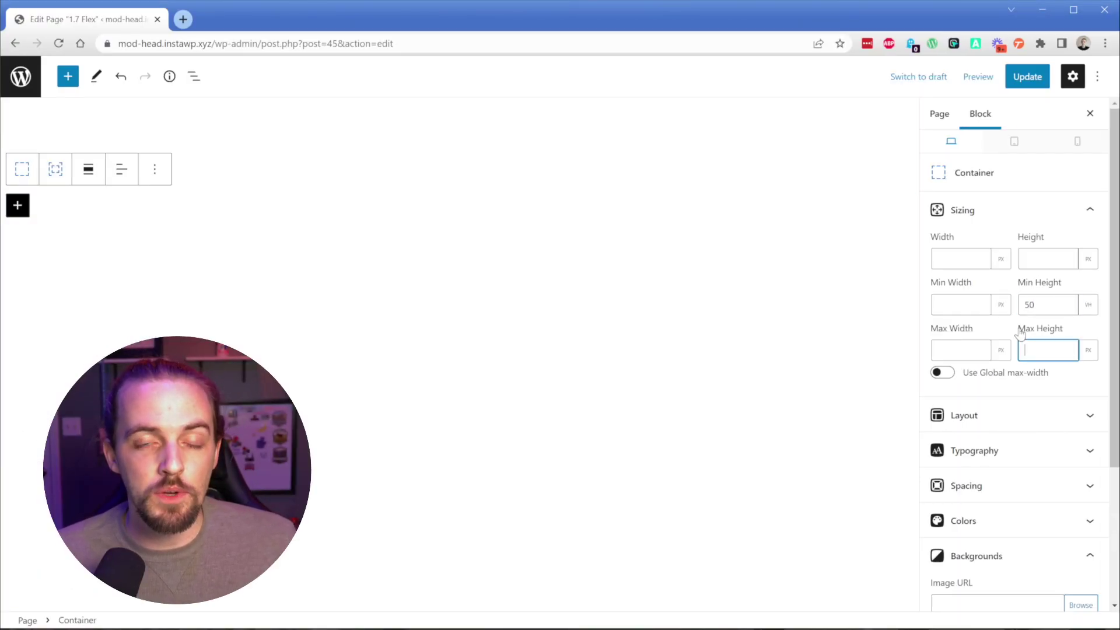
Step: Set the wooden-blocks photo from the Media Library as the container's background image
scroll(1015, 344, "down", 3)
left_click(1080, 412)
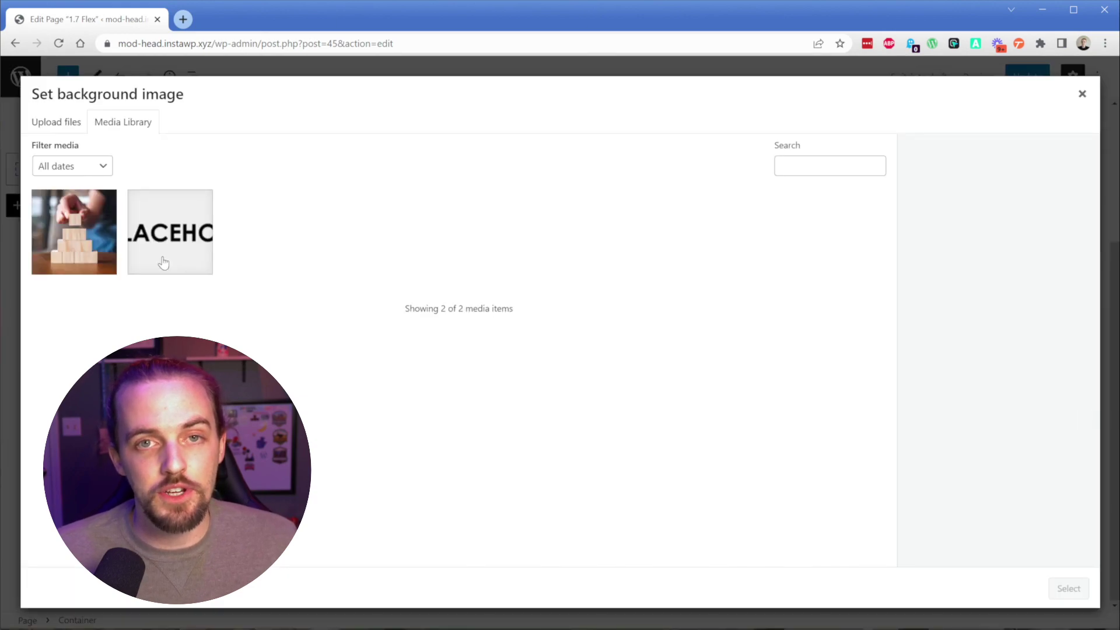
left_click(74, 232)
left_click(1069, 587)
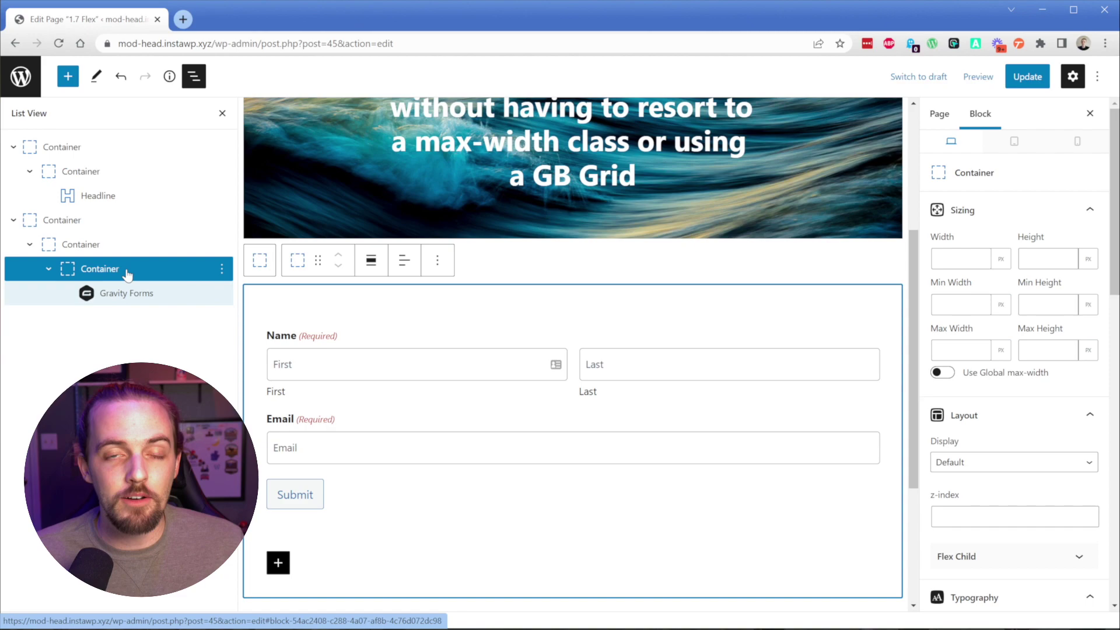
Step: Try form-container max widths of 540 and 768, ending at 50%
left_click(960, 350)
type("540")
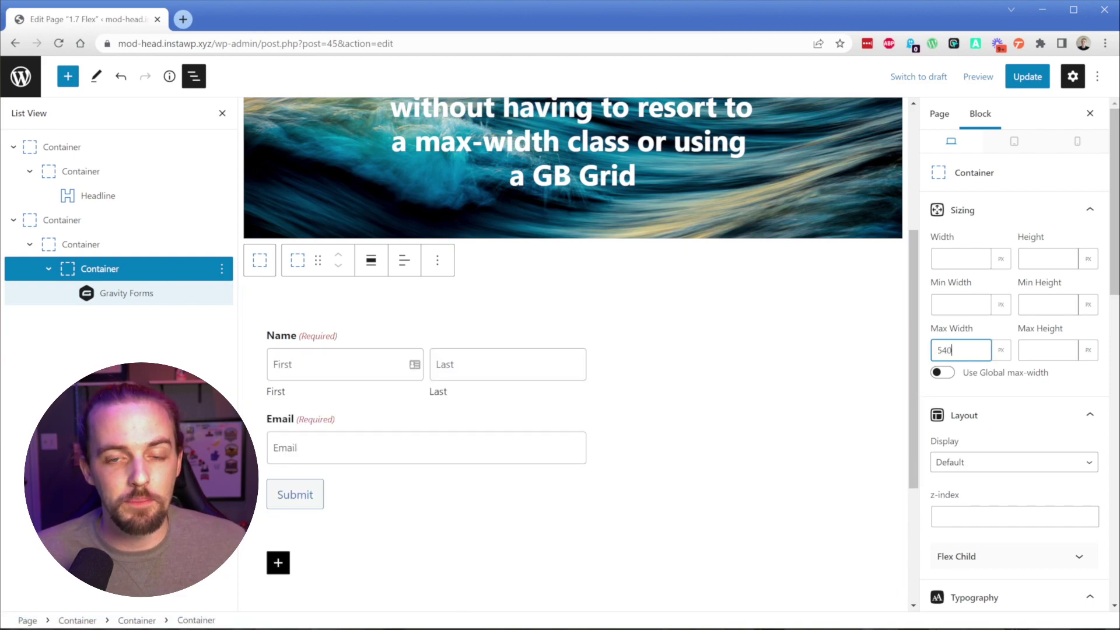
key("ctrl+a")
type("768")
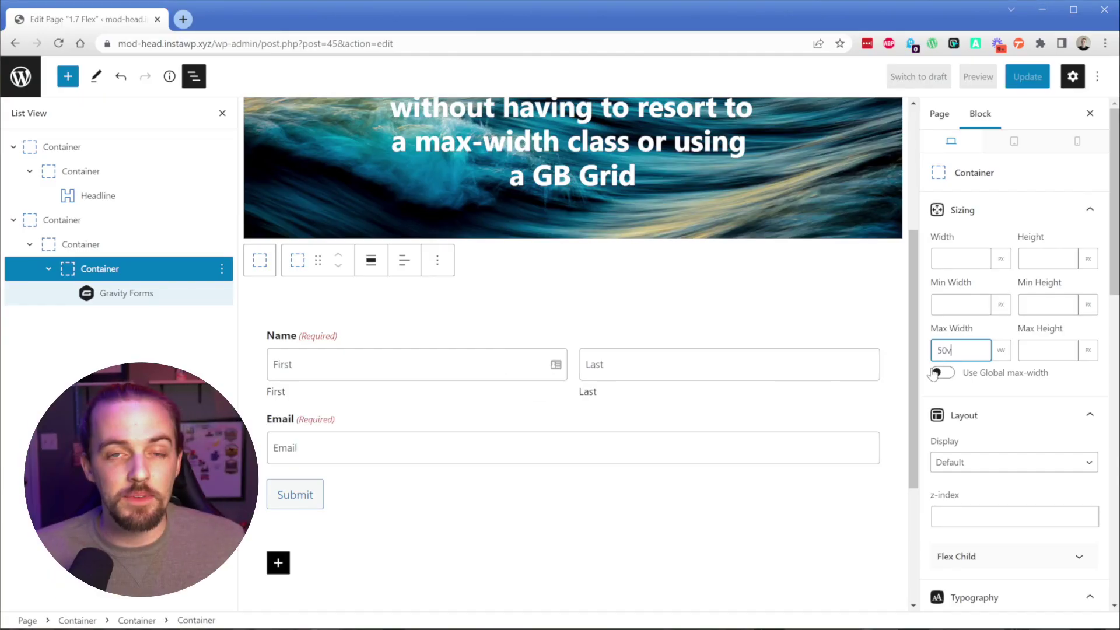
key("ctrl+z")
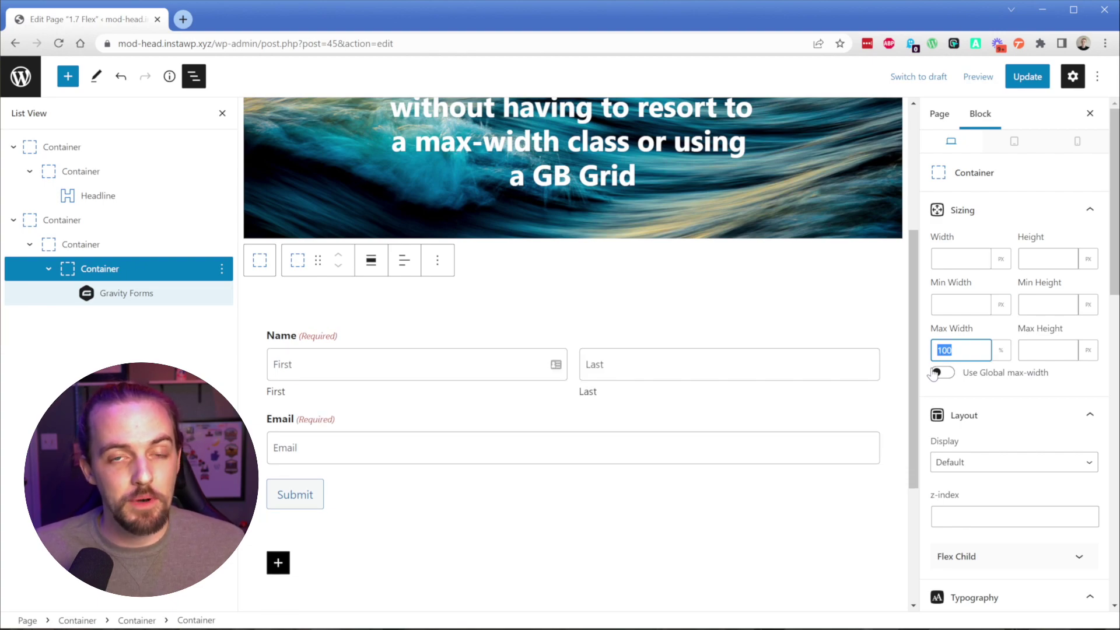
key("ctrl+z")
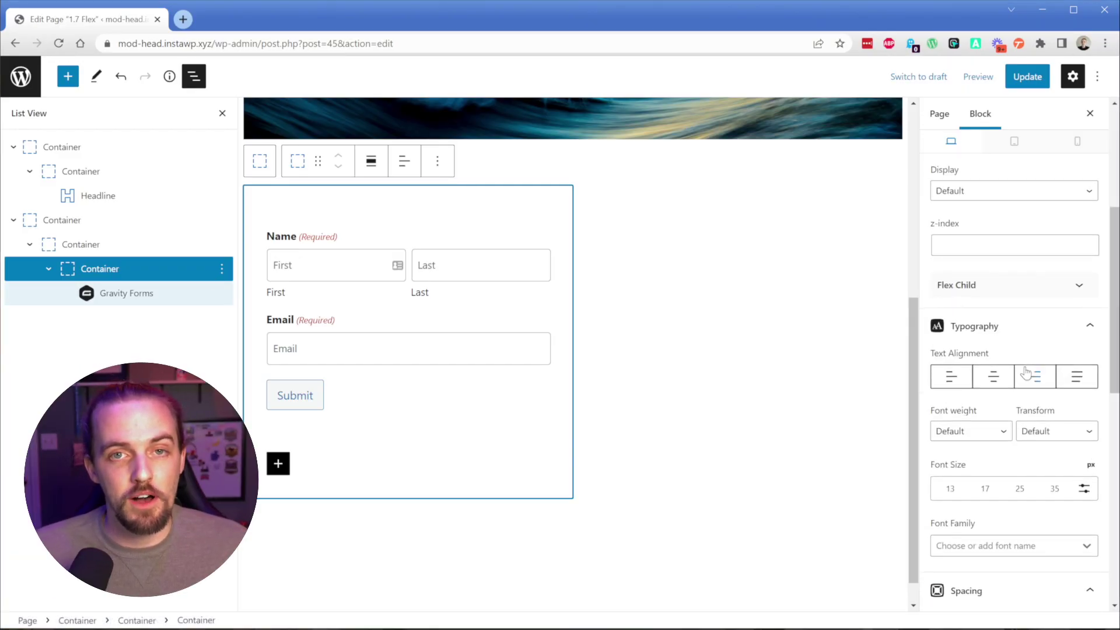
Step: Set the form container's right and left margins to auto to centre it
left_click(986, 303)
type("au")
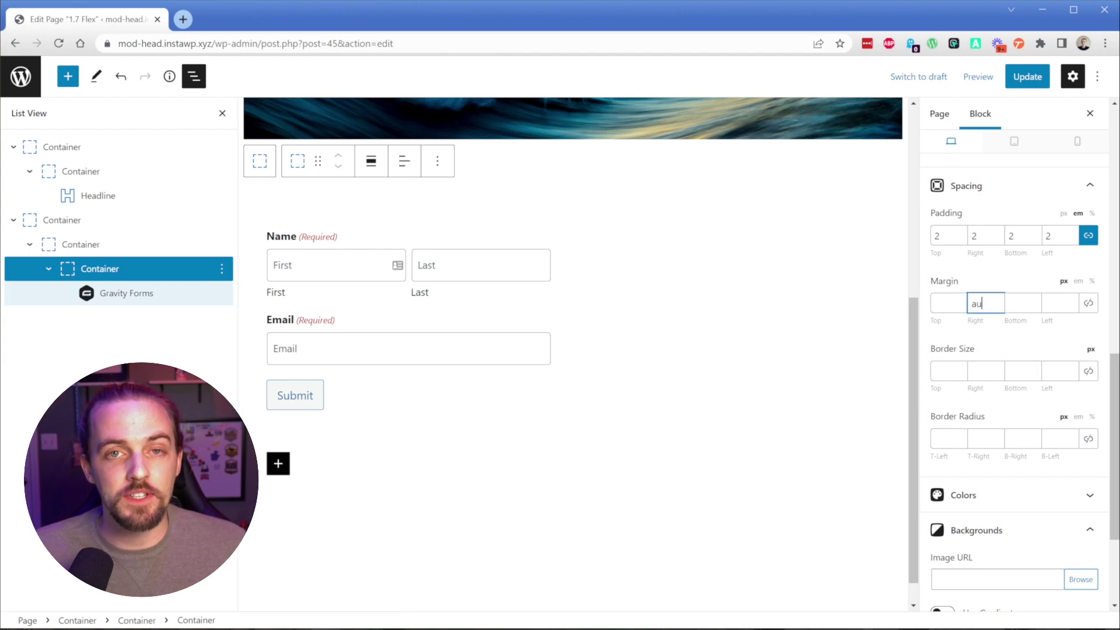
type("to")
left_click(1059, 303)
type("auto")
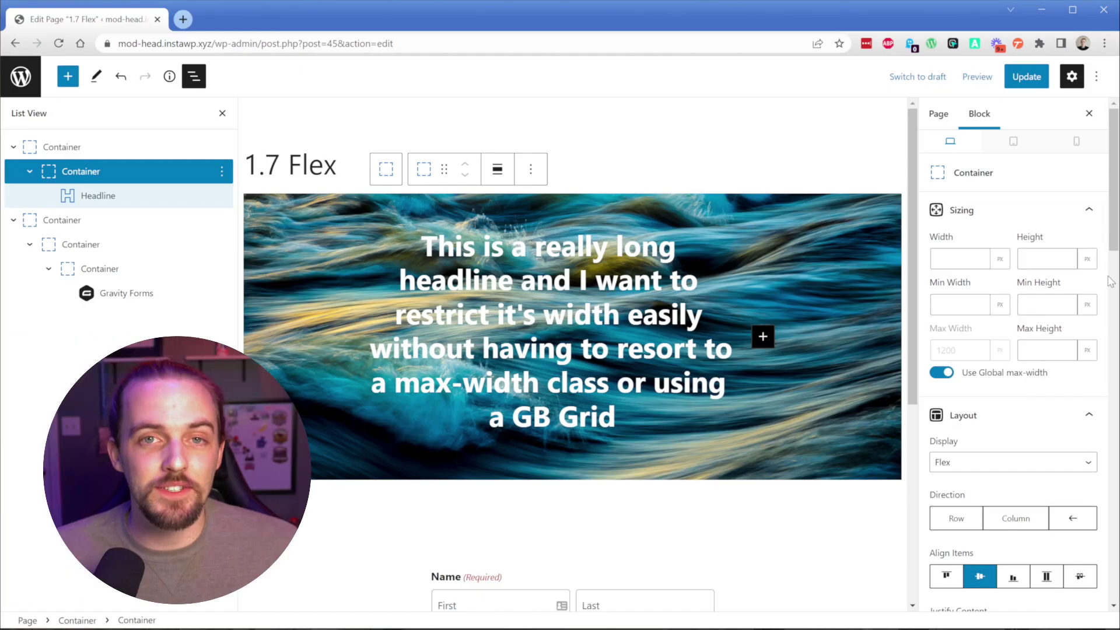
scroll(1013, 379, "down", 3)
scroll(1014, 379, "down", 2)
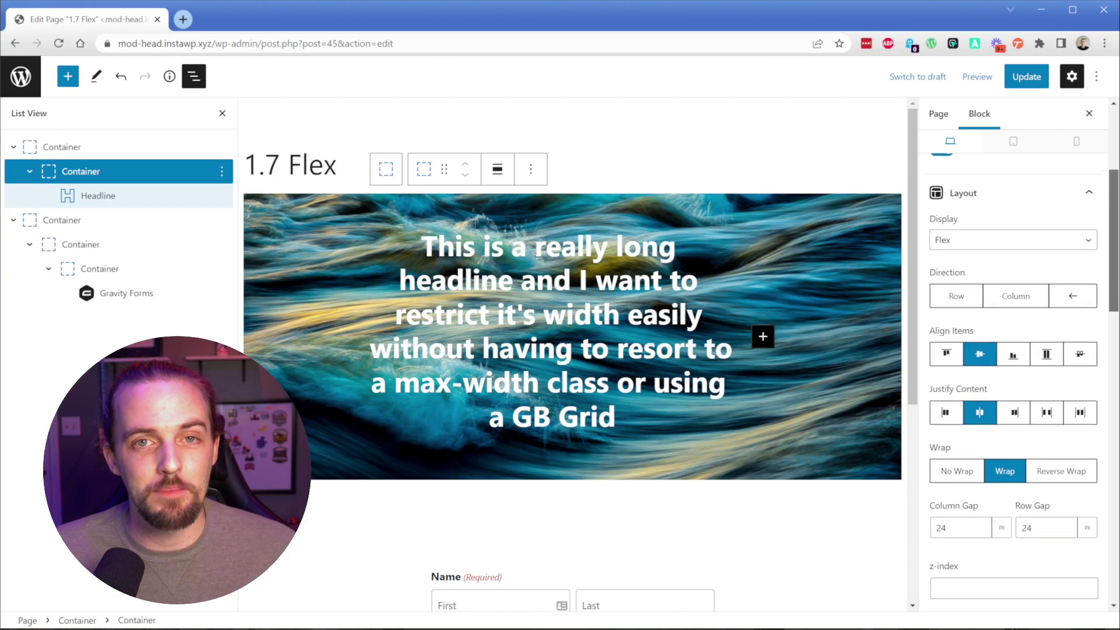
scroll(1013, 379, "down", 2)
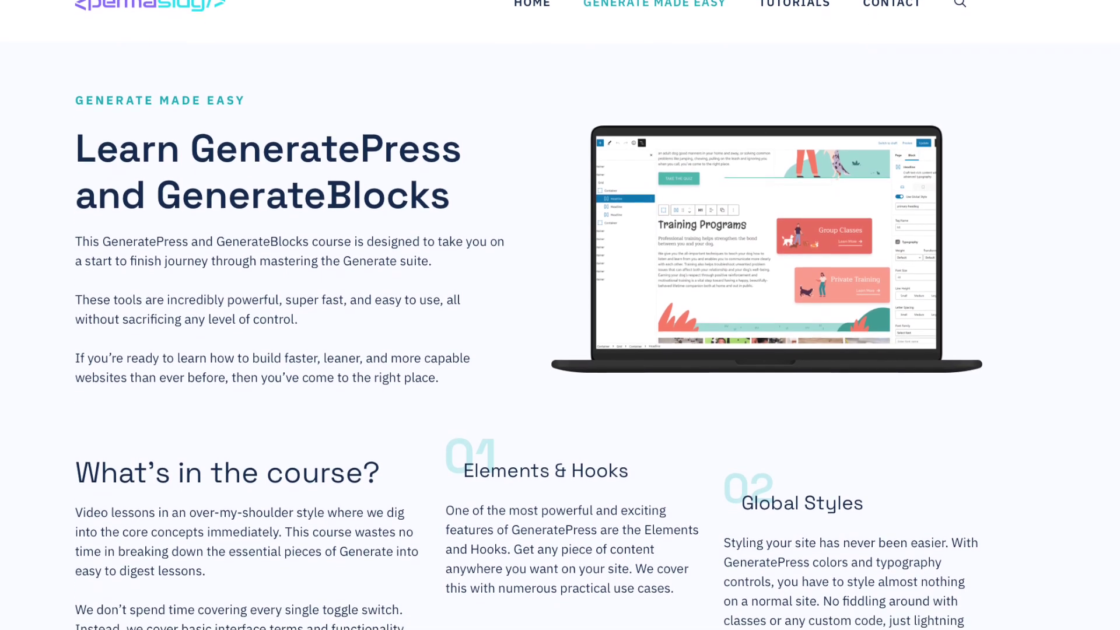
scroll(560, 315, "down", 2)
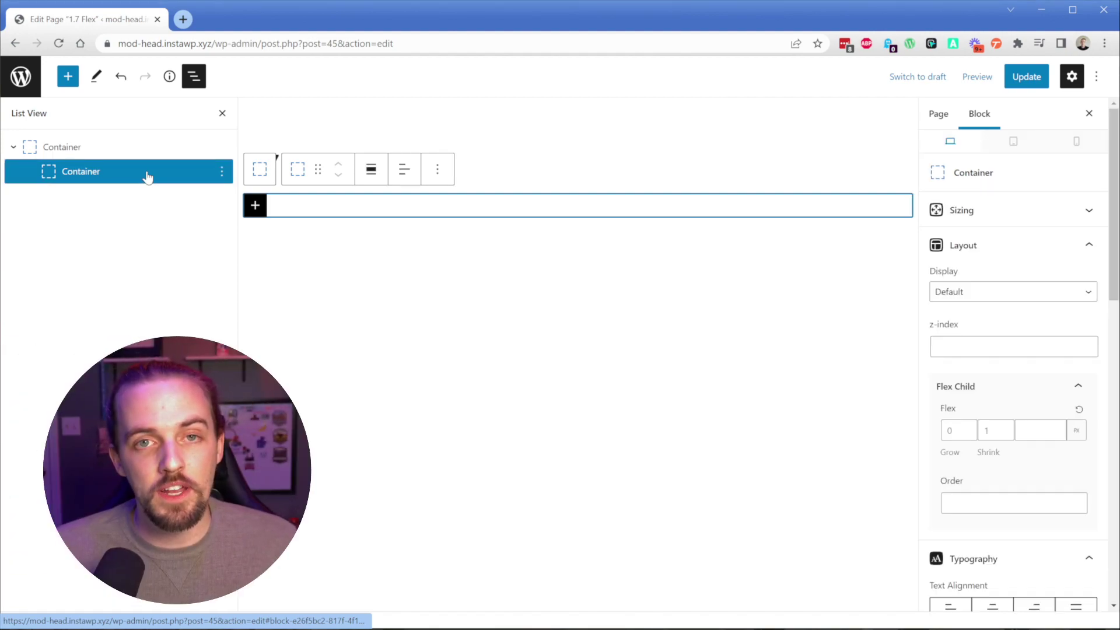
Step: Make the parent container flex, duplicate its inner container, and give the first a width of 50
left_click(957, 292)
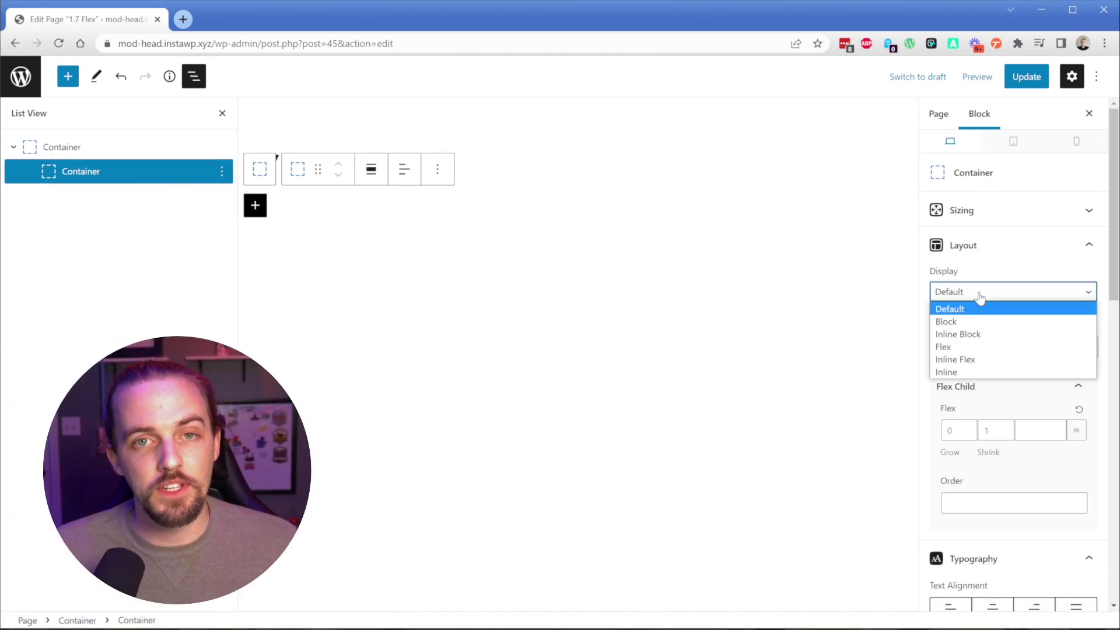
left_click(961, 348)
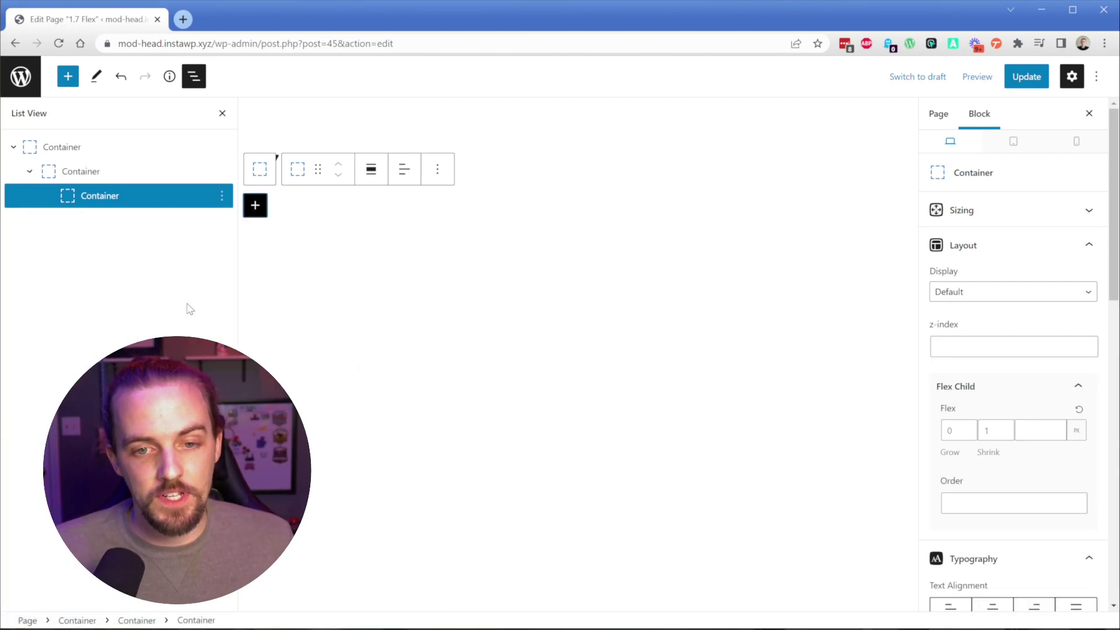
left_click(227, 201)
left_click(243, 306)
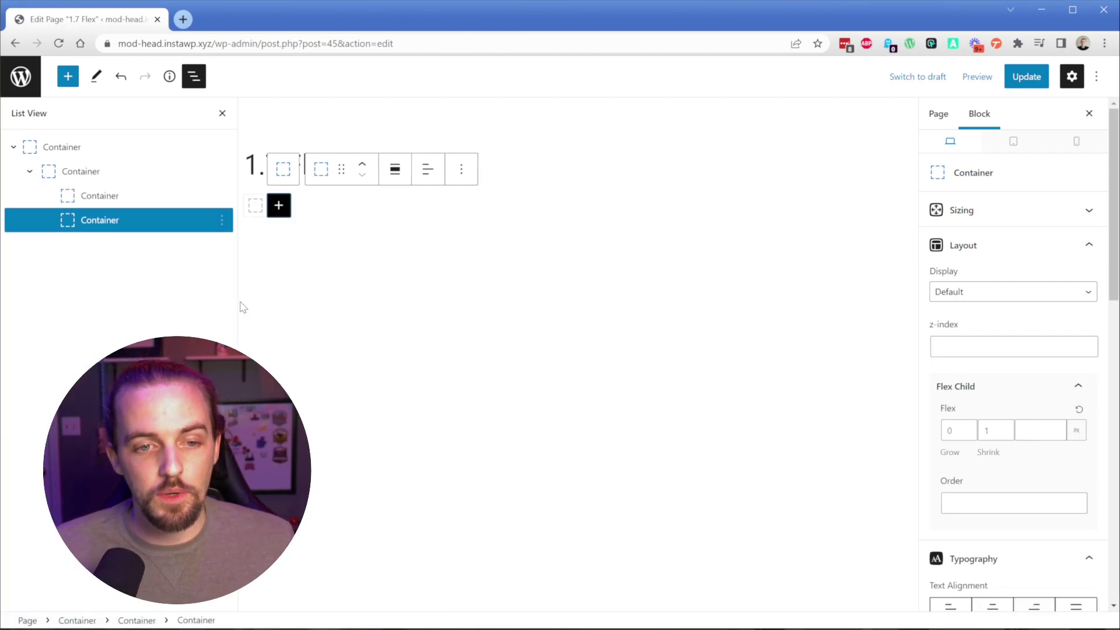
left_click(196, 198)
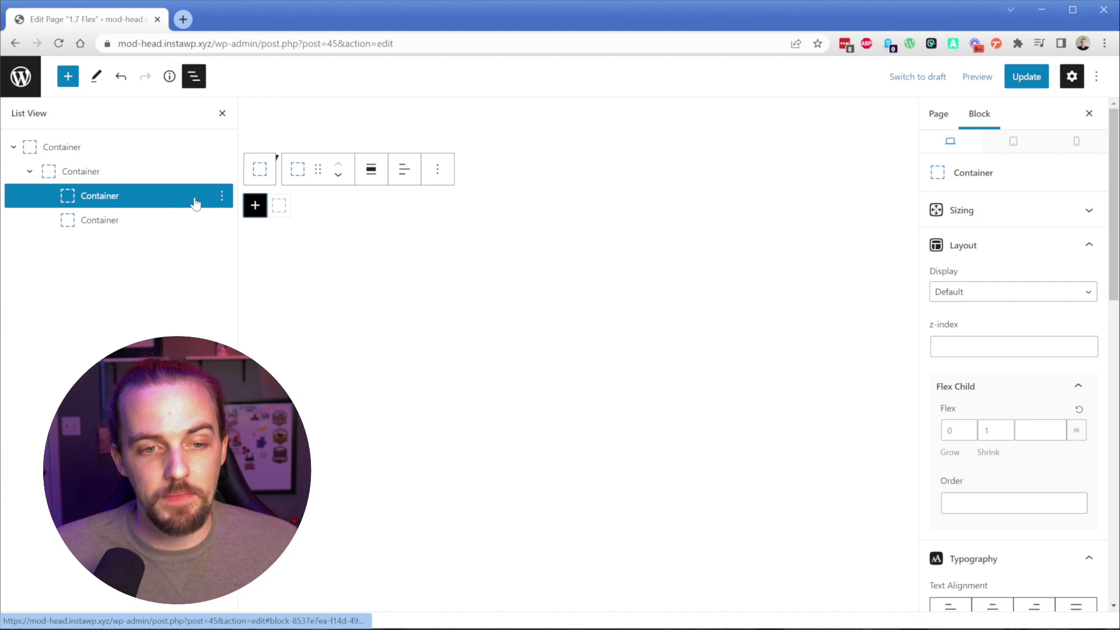
left_click(1046, 213)
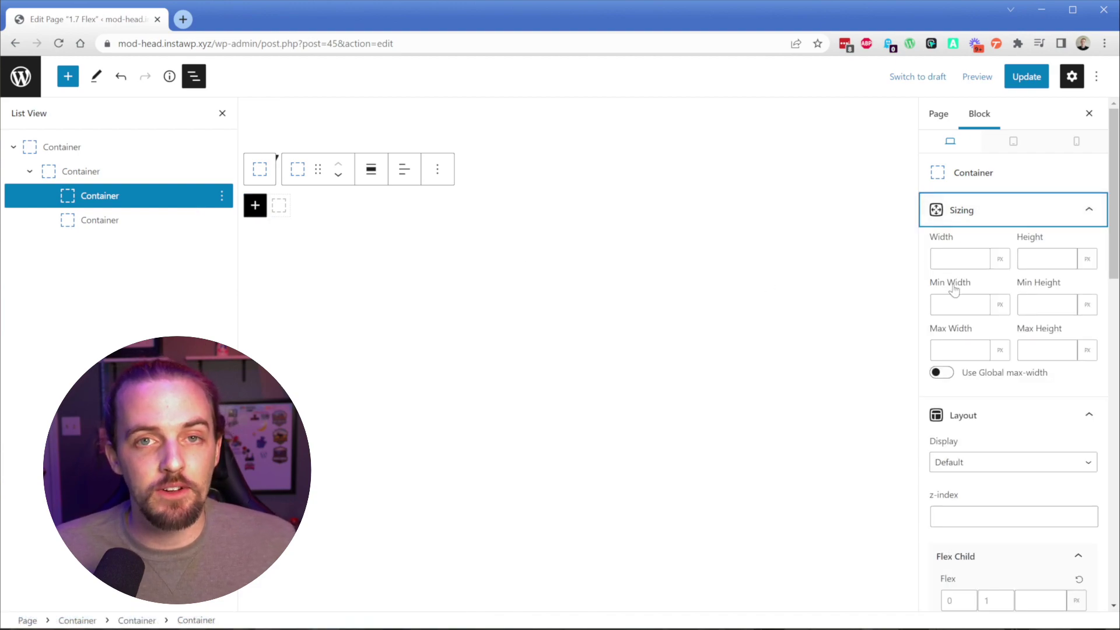
left_click(960, 258)
type("50")
Step: Add three stacked nested containers inside the right-hand container
left_click(100, 220)
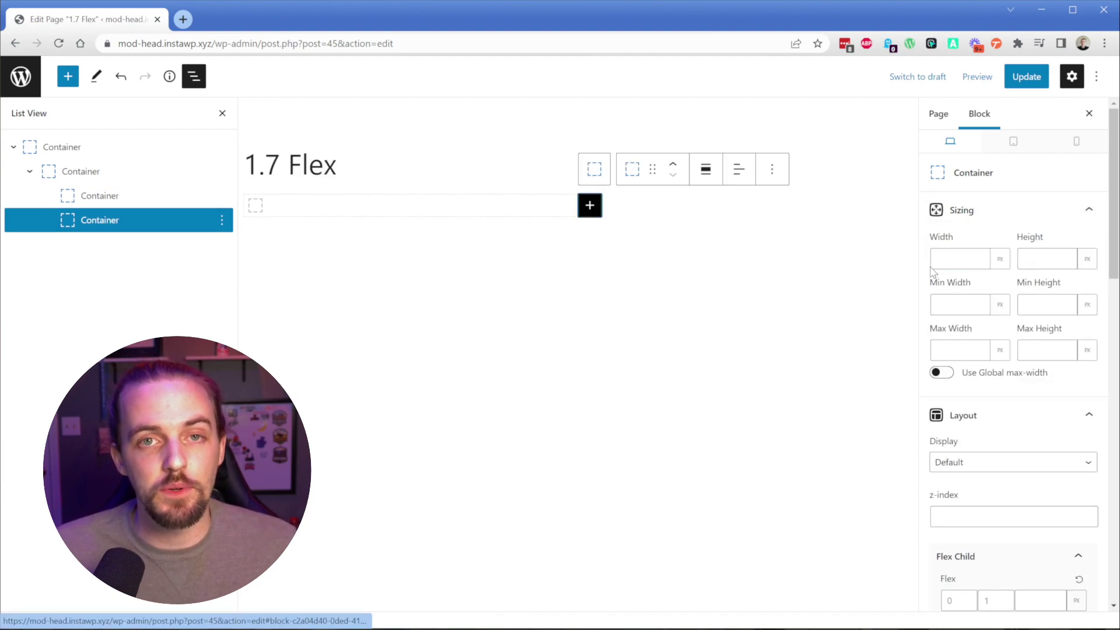
left_click(590, 205)
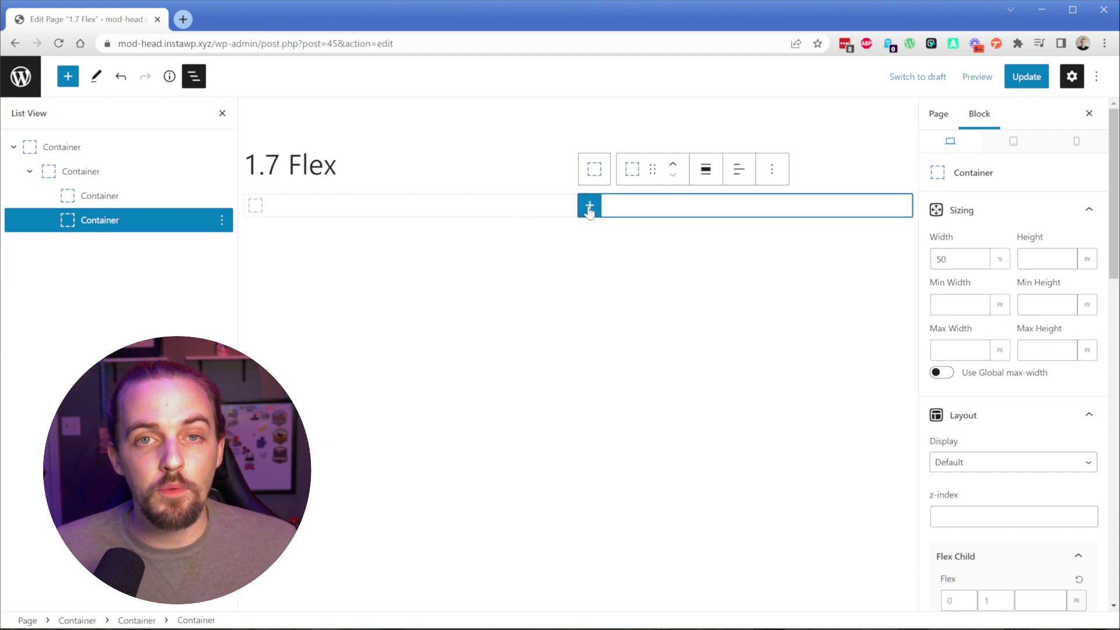
left_click(518, 309)
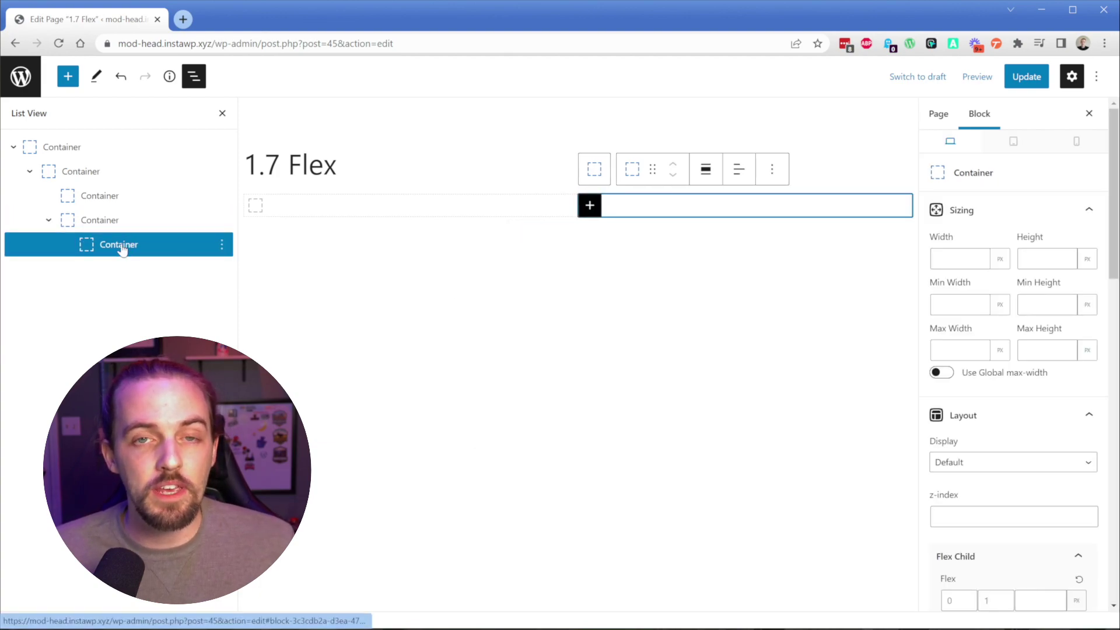
key("ctrl+shift+d")
key("ctrl+shift+d")
Step: Give the three nested containers a blue background and linked 1em padding
left_click(122, 251, "shift")
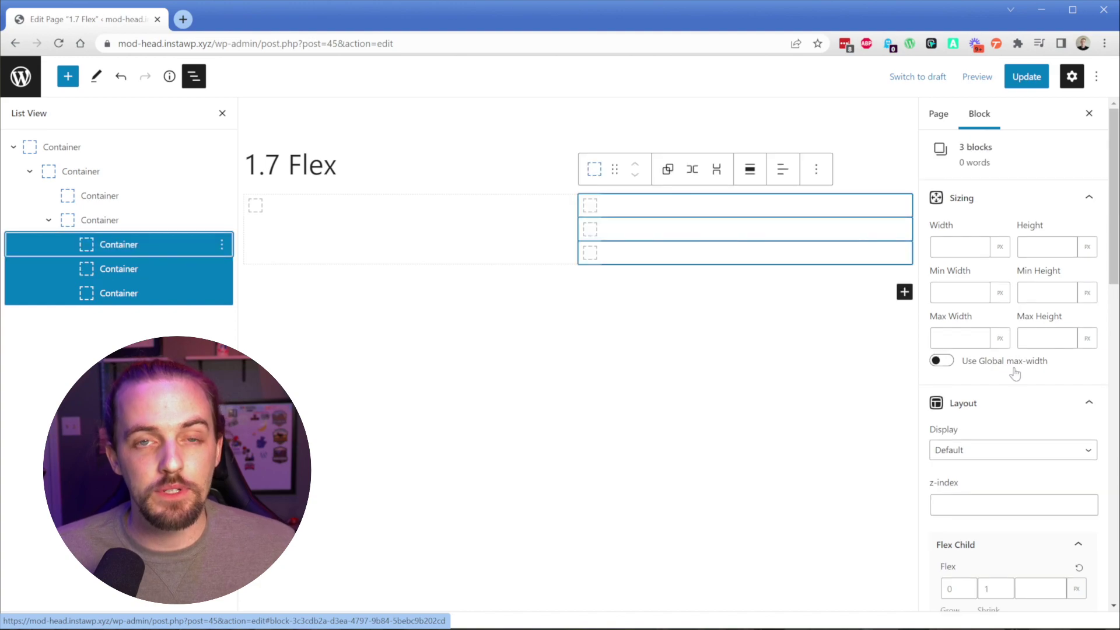
scroll(1015, 376, "down", 10)
left_click(1086, 400)
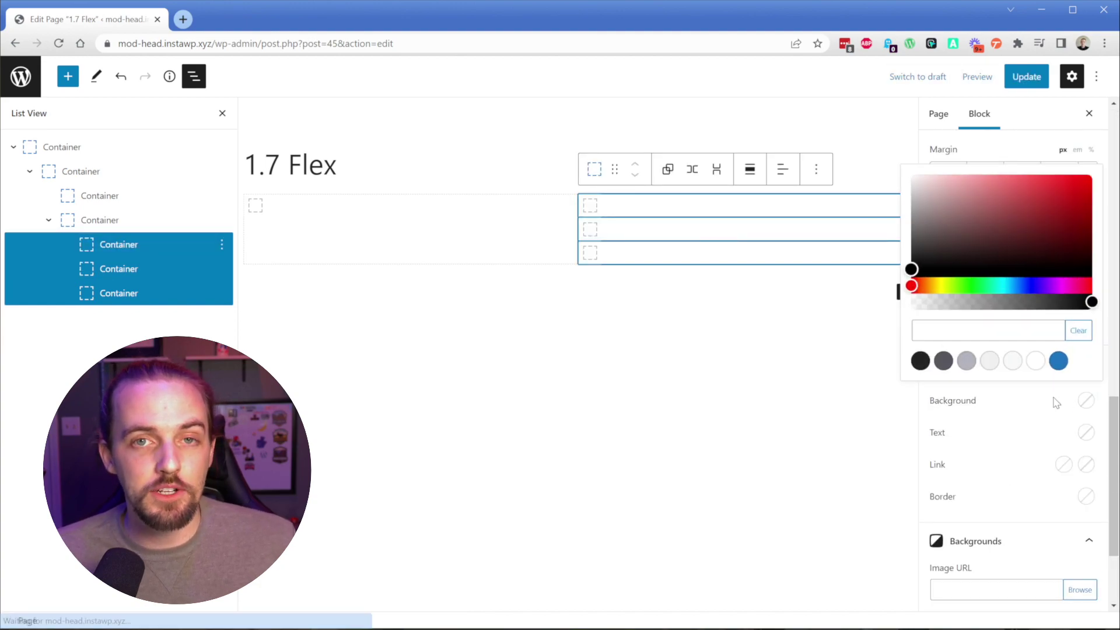
left_click(1058, 360)
scroll(1015, 402, "up", 6)
left_click(942, 442)
type("1")
left_click(1087, 443)
left_click(1078, 420)
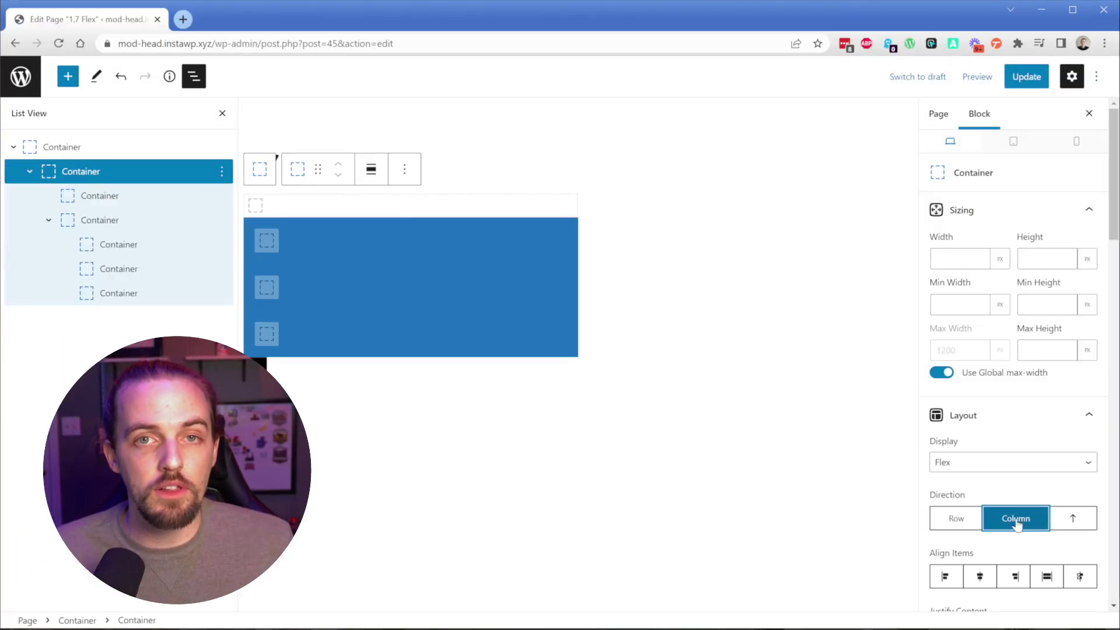
Step: Set the parent container's flex Direction to Row, placing the grey and blue boxes side by side
left_click(956, 521)
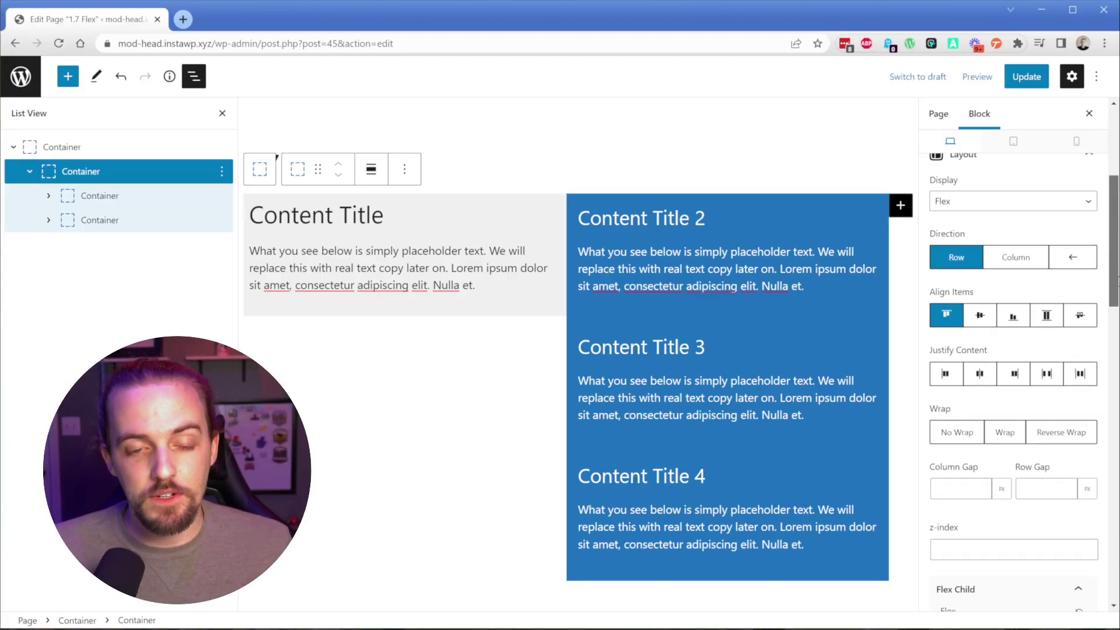
Step: Try each Align Items option (center, end, start, baseline), finishing on Stretch
left_click(981, 302)
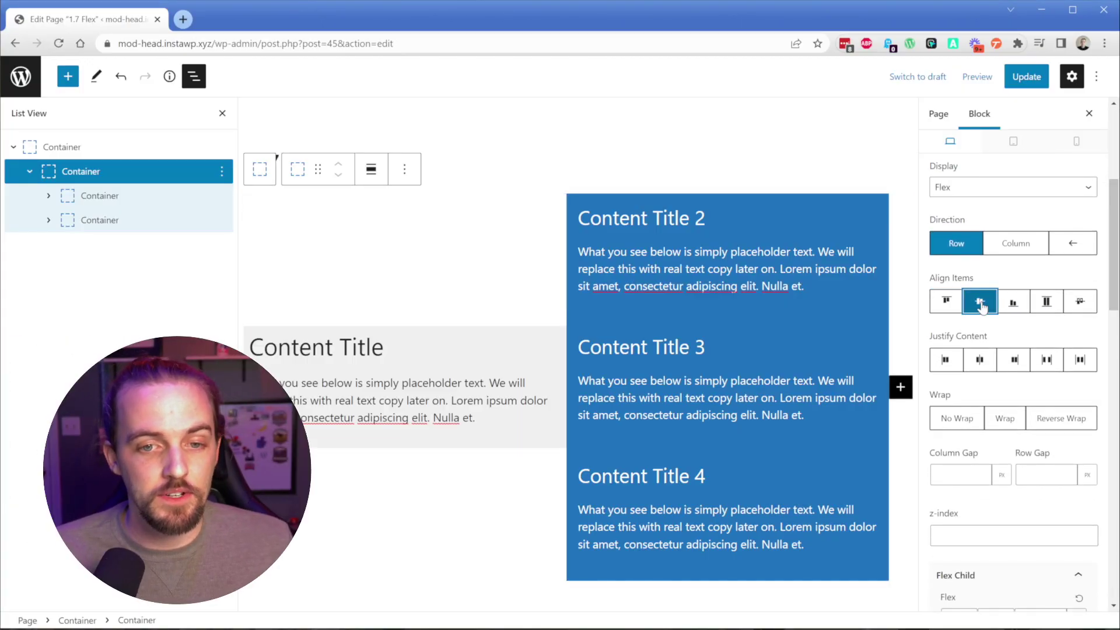
left_click(1013, 302)
left_click(1050, 304)
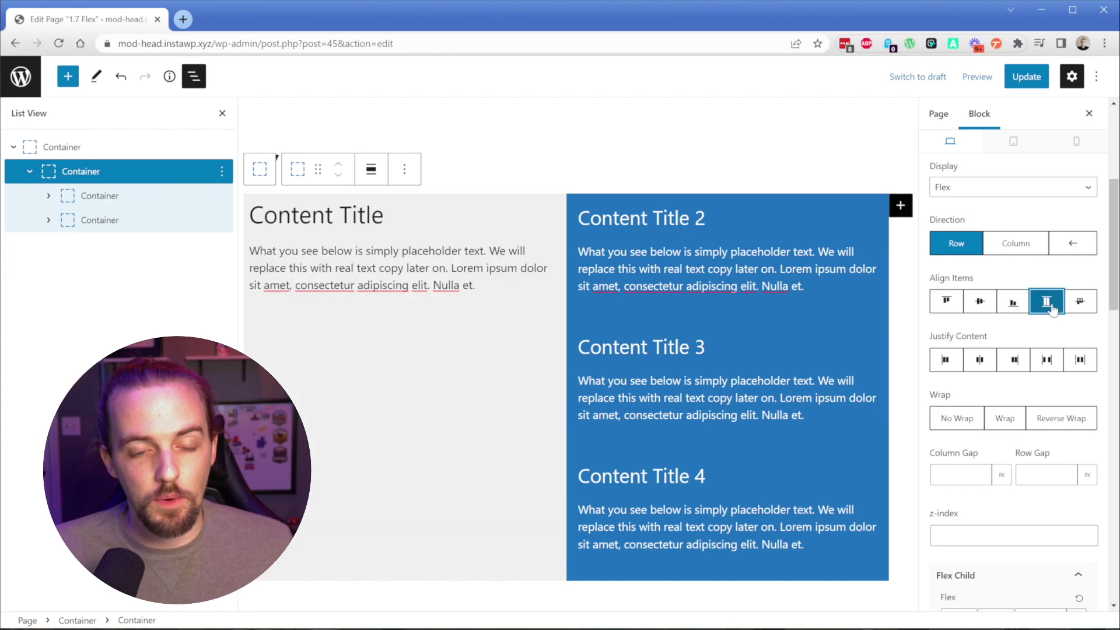
left_click(945, 304)
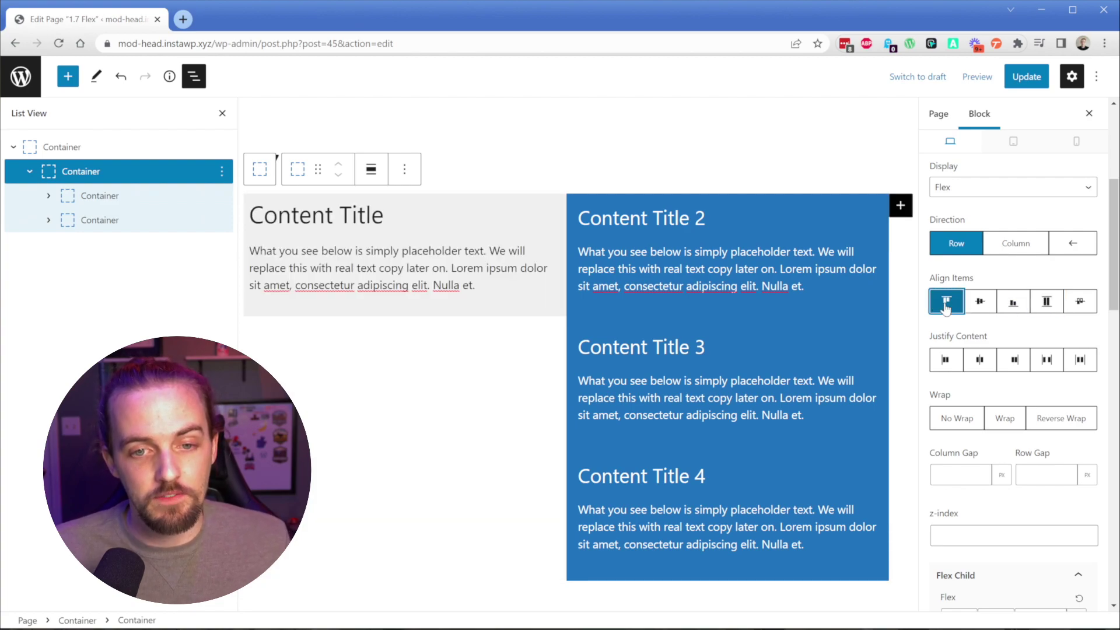
left_click(1048, 310)
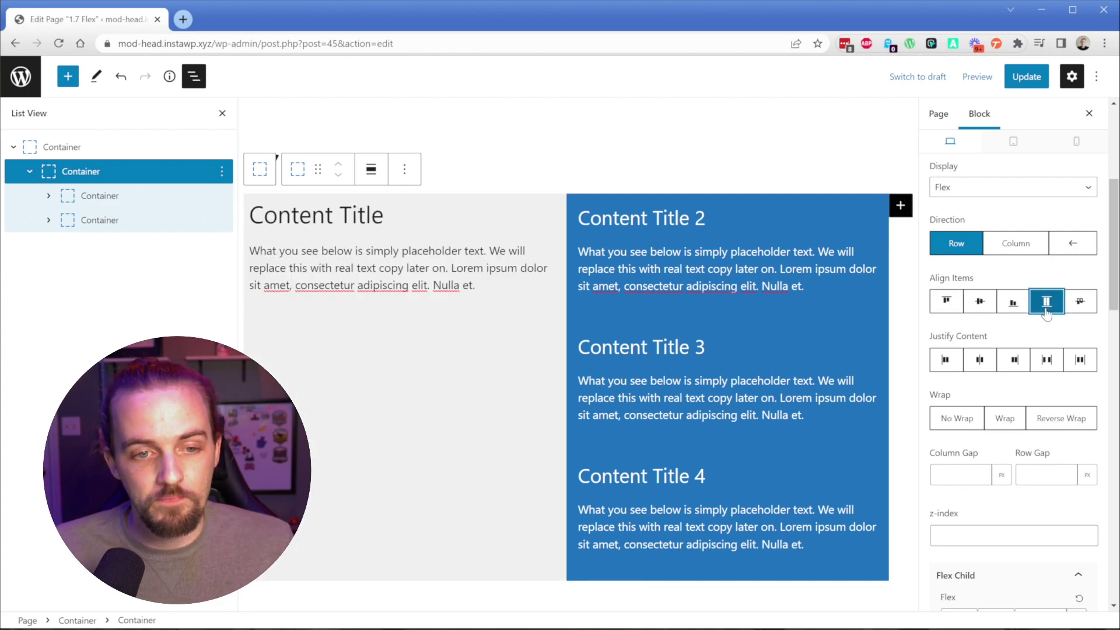
left_click(1080, 308)
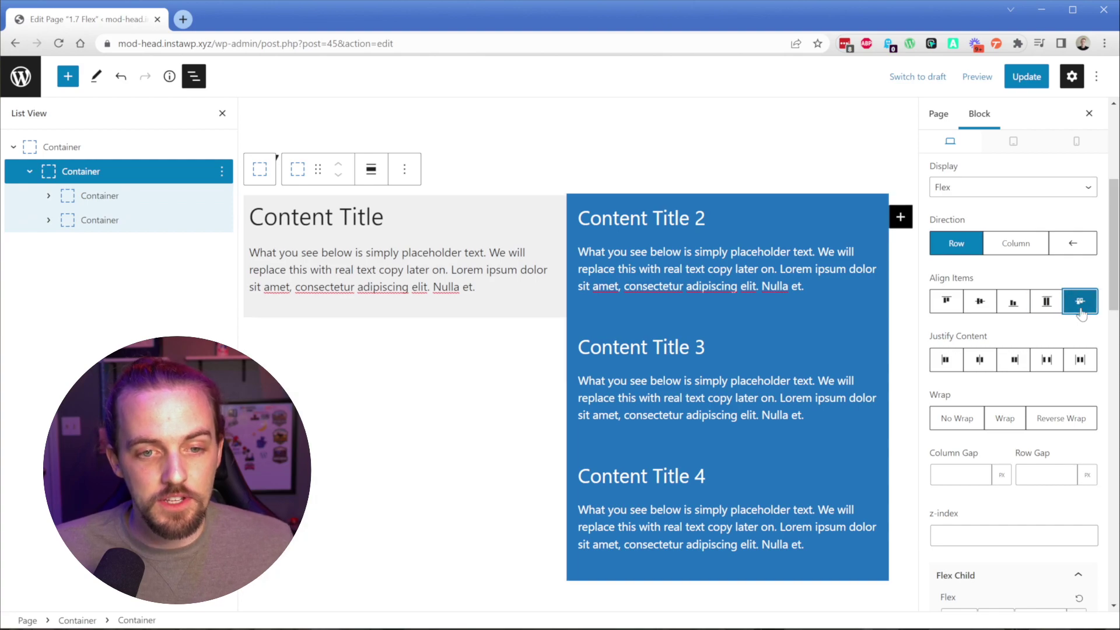
left_click(1047, 308)
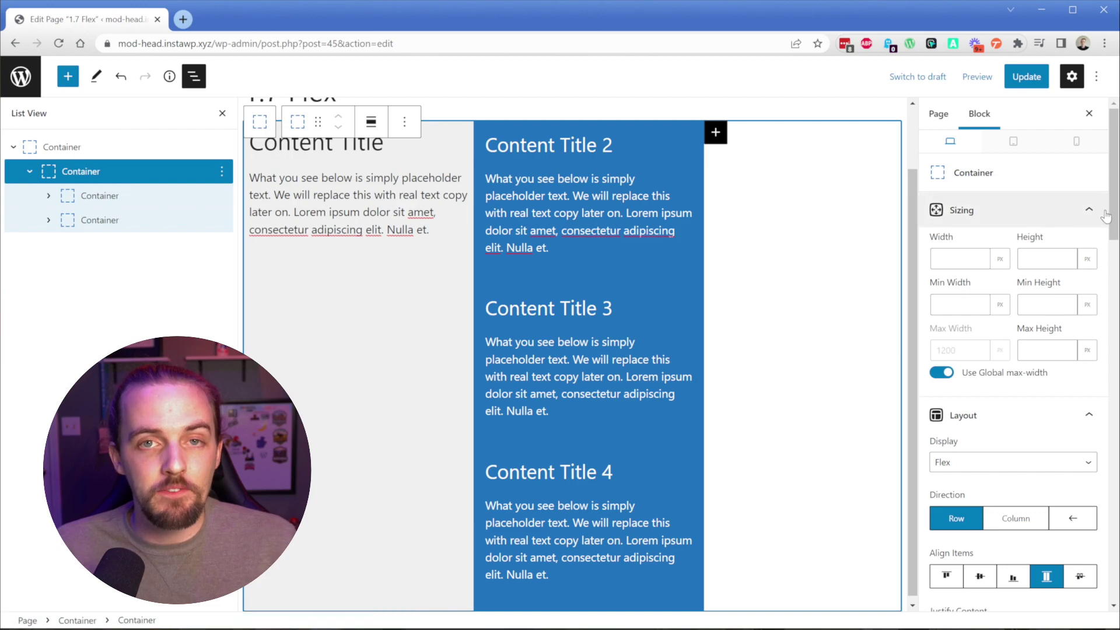
Step: Compare Justify Content options center, flex-end, space-between and space-around, settling on center
scroll(1105, 216, "down", 5)
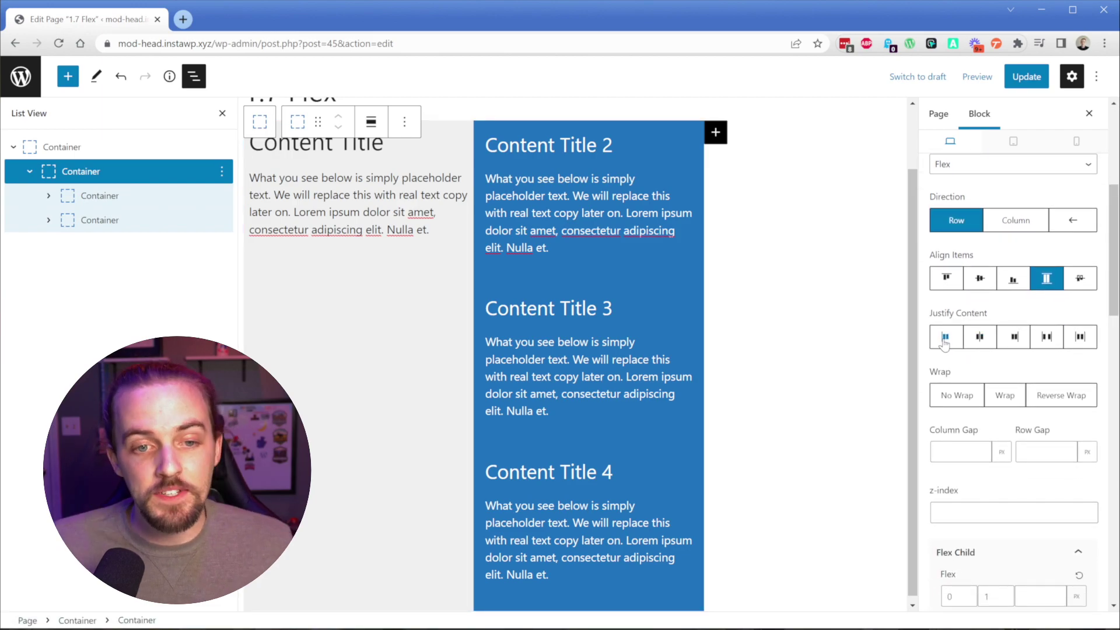
left_click(978, 343)
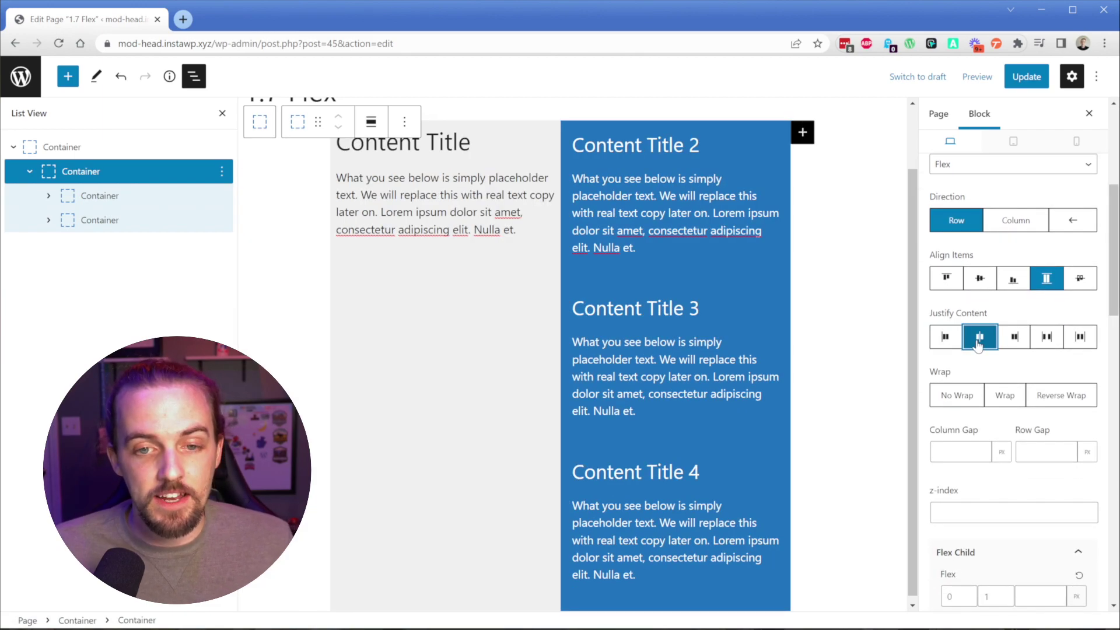
left_click(1008, 343)
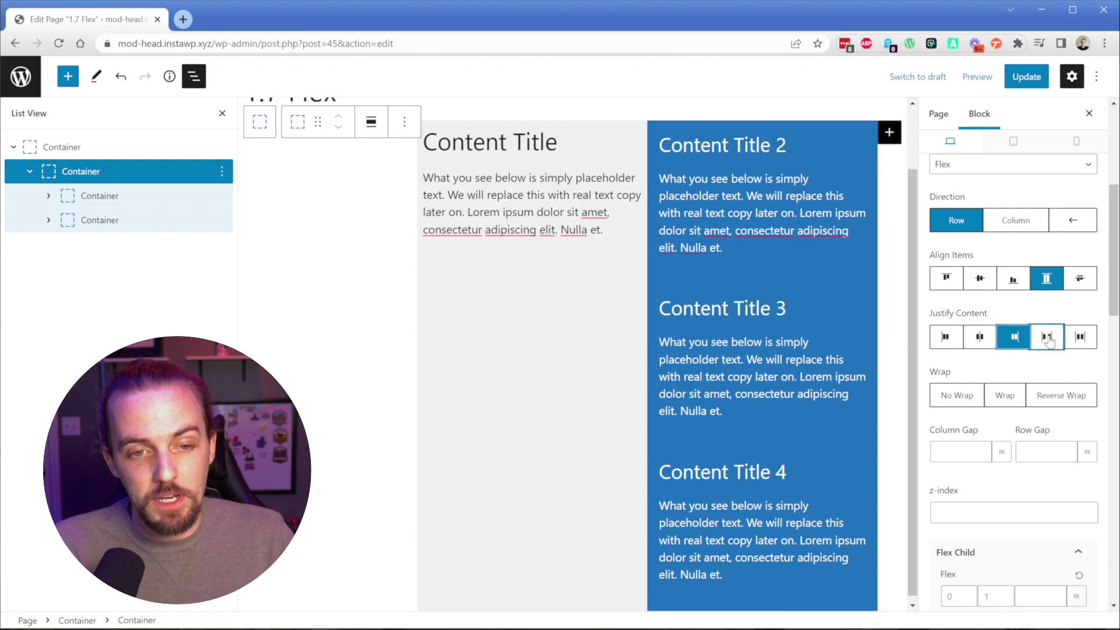
left_click(1046, 338)
left_click(1084, 343)
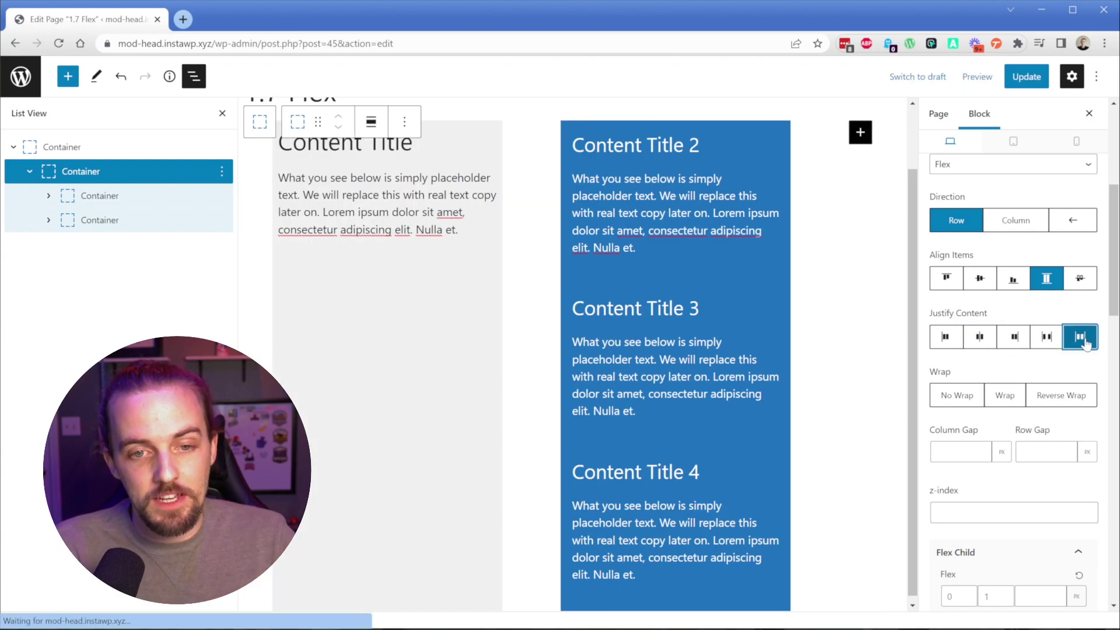
left_click(988, 343)
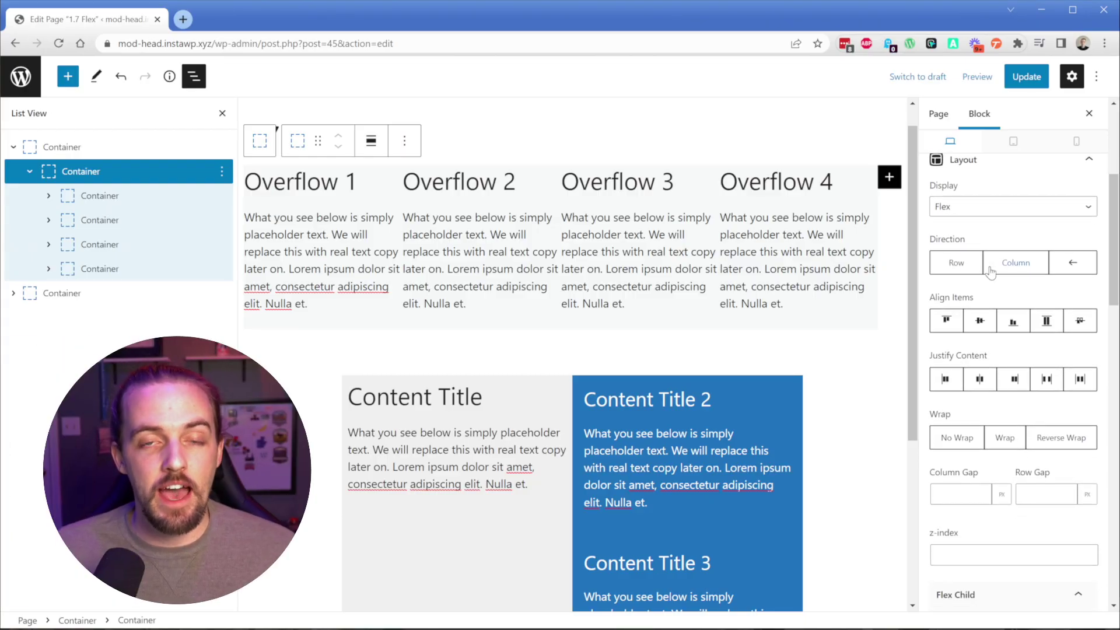
Step: Set the Overflow container to Row direction, compare wrap options, and settle on Wrap
left_click(964, 267)
left_click(1004, 439)
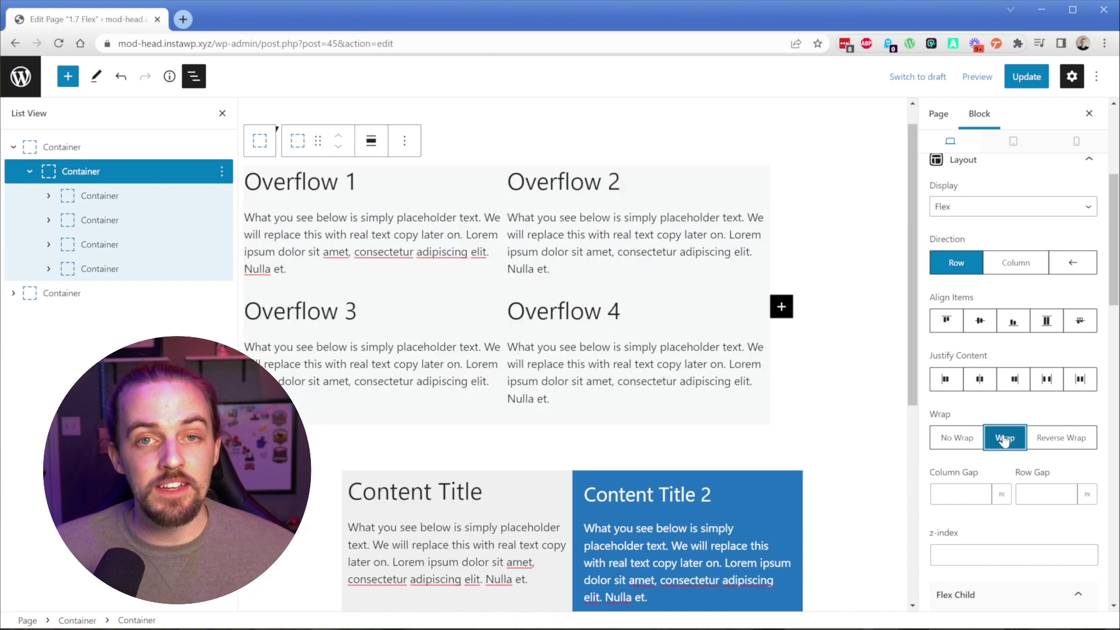
left_click(1055, 442)
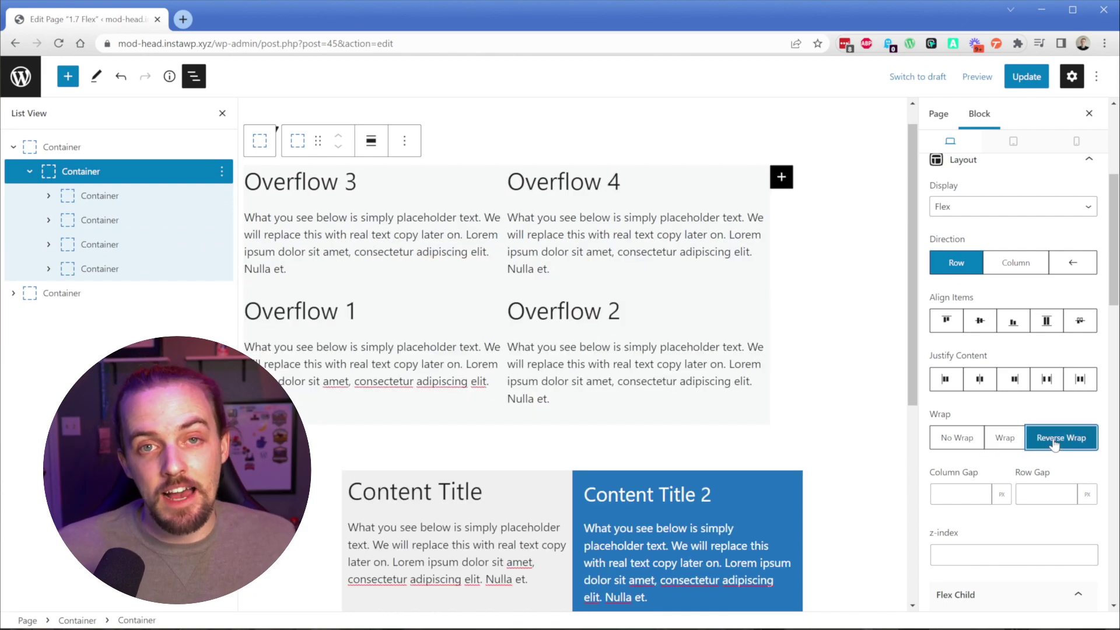
left_click(1003, 440)
left_click(970, 442)
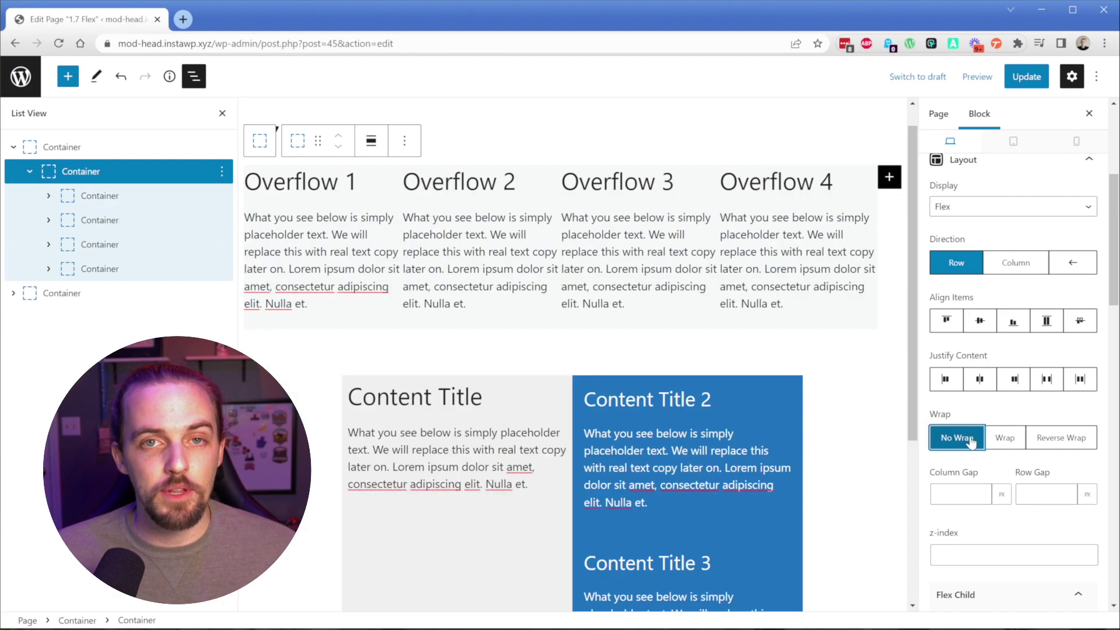
left_click(1007, 442)
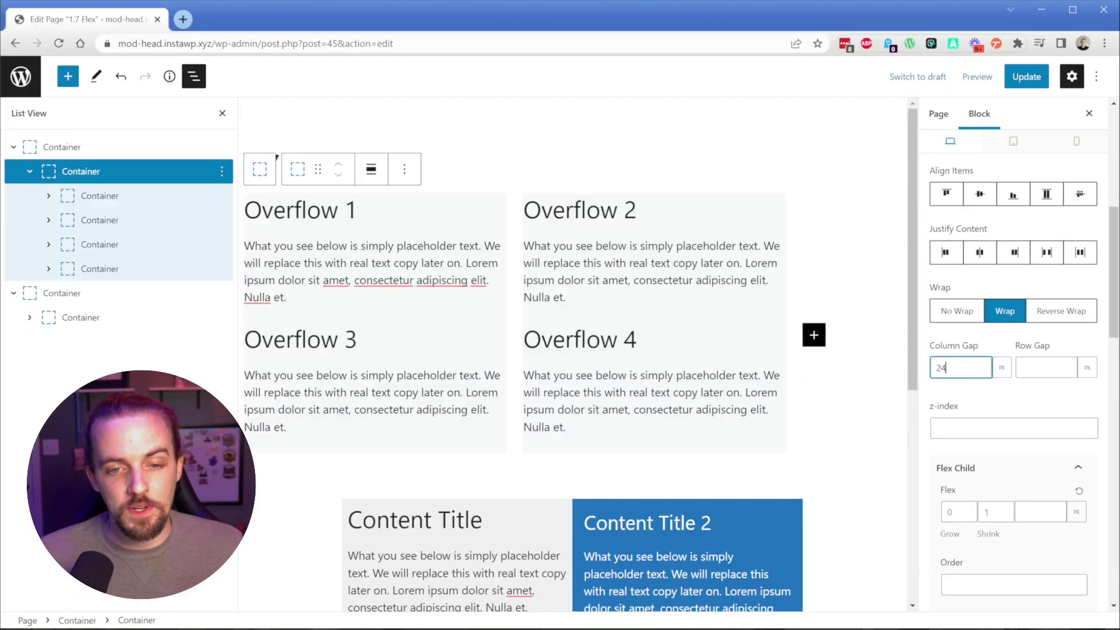
Step: Give the Overflow grid a 64 row gap and move Overflow 3 ahead of Overflow 2
key("Tab")
type("64")
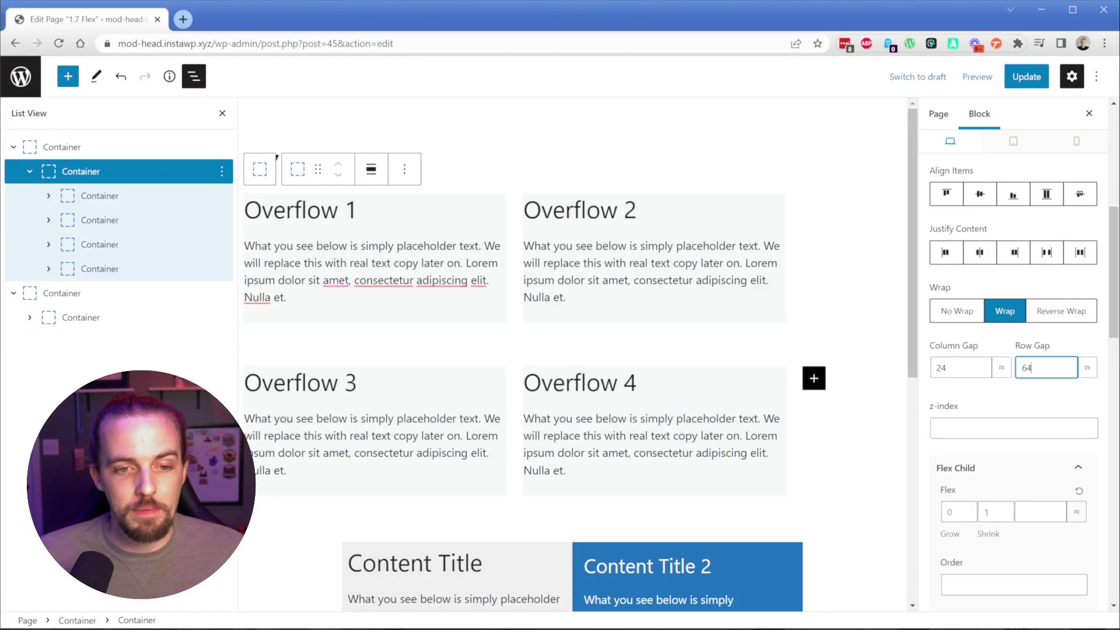
left_click(479, 395)
left_click(142, 244)
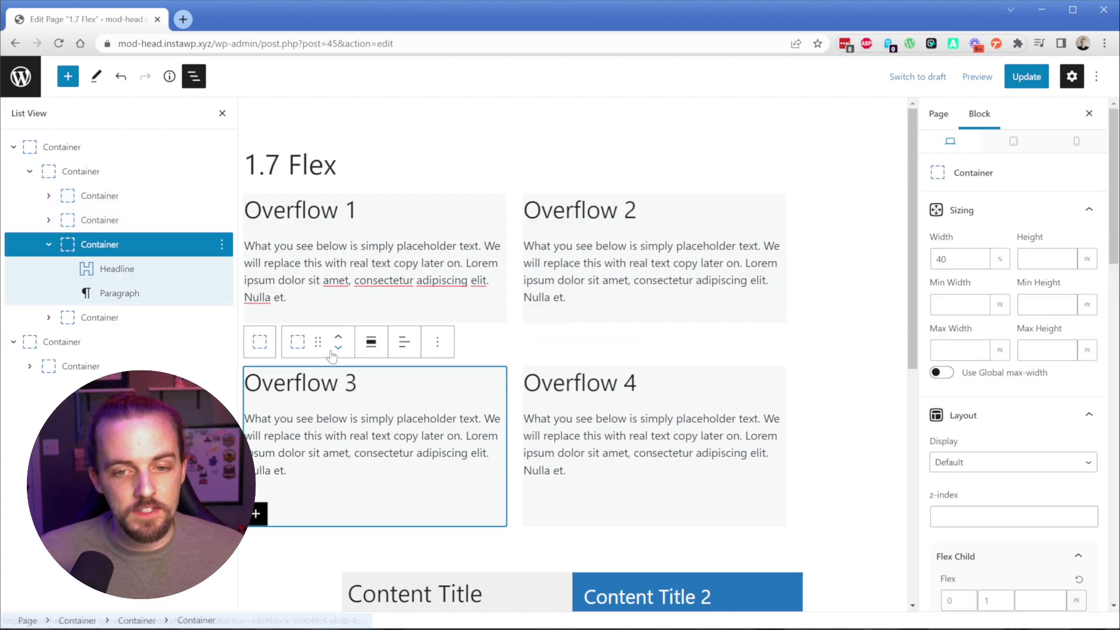
left_click(338, 338)
left_click(615, 173)
Step: Set the Content Title flex container's column gap to 48
left_click(81, 366)
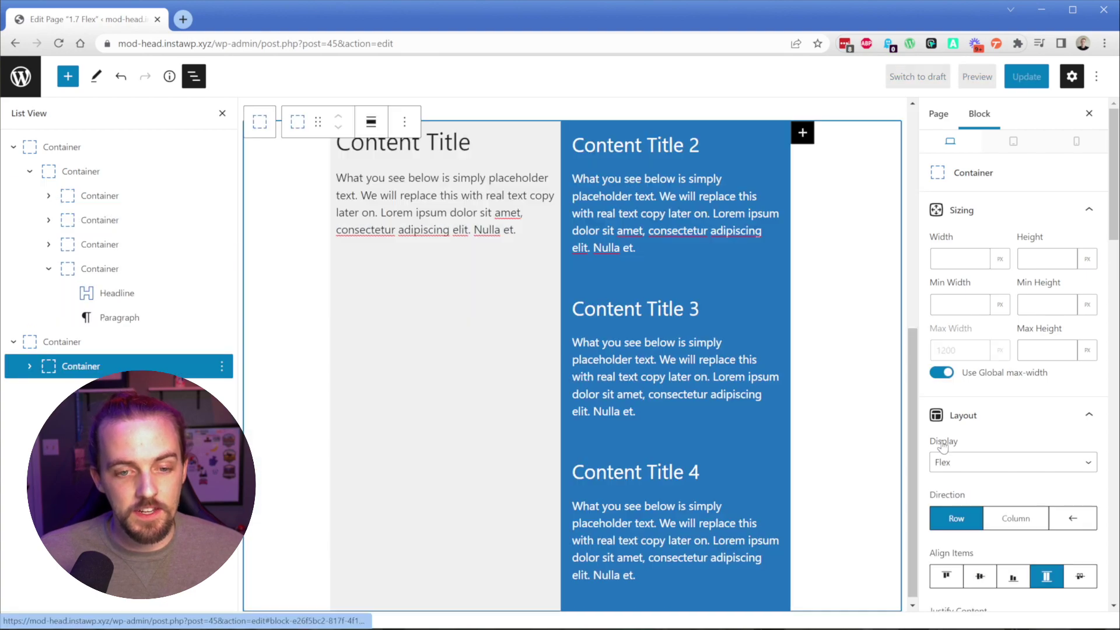
scroll(1013, 380, "down", 5)
left_click(961, 412)
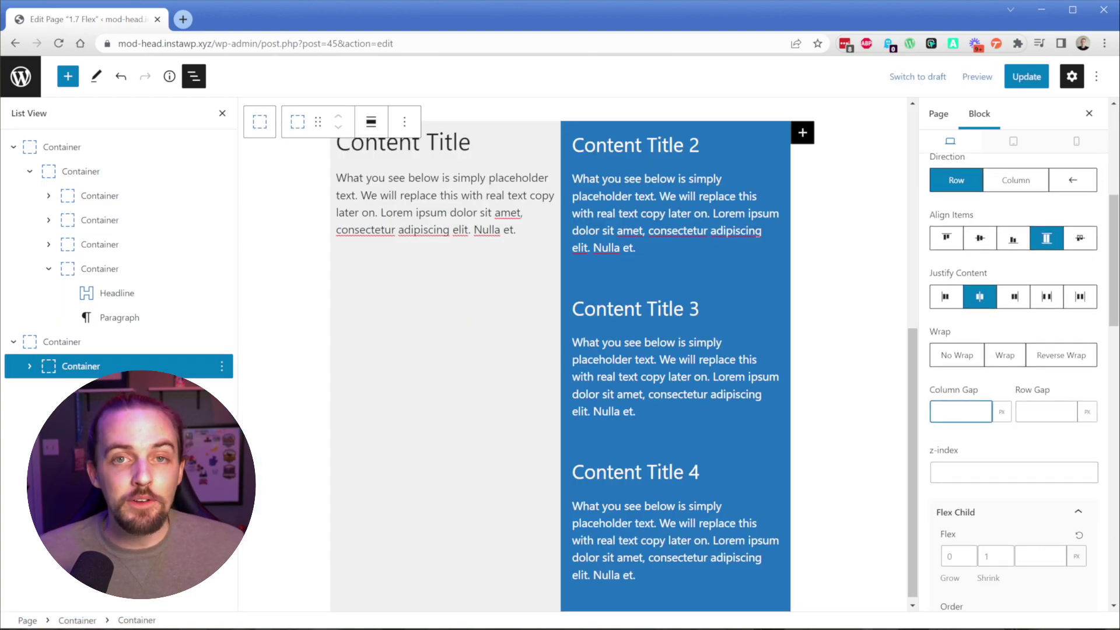
type("48")
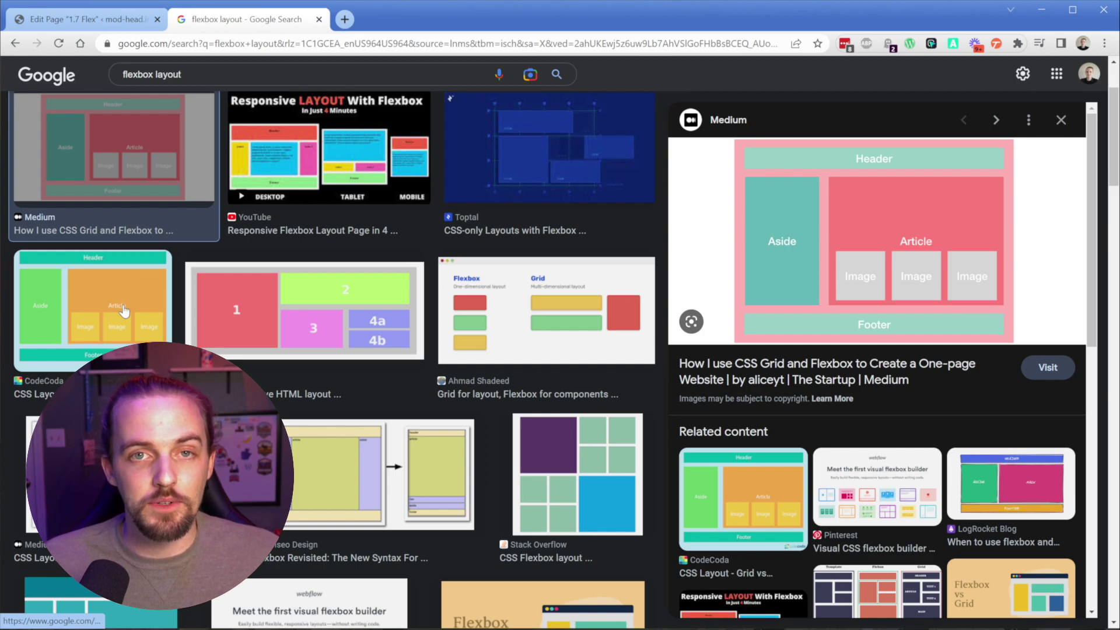
Step: Preview the CodeCoda and Stack Overflow images, ending on the Stack Overflow 'CSS Flexbox layout' example
left_click(130, 280)
left_click(324, 328)
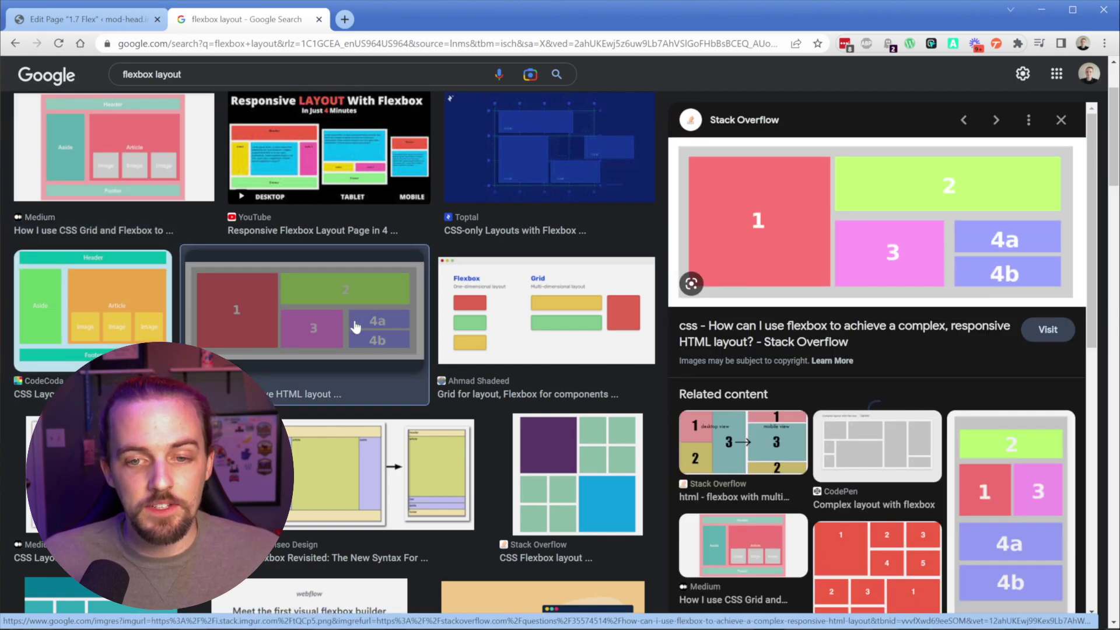
left_click(566, 461)
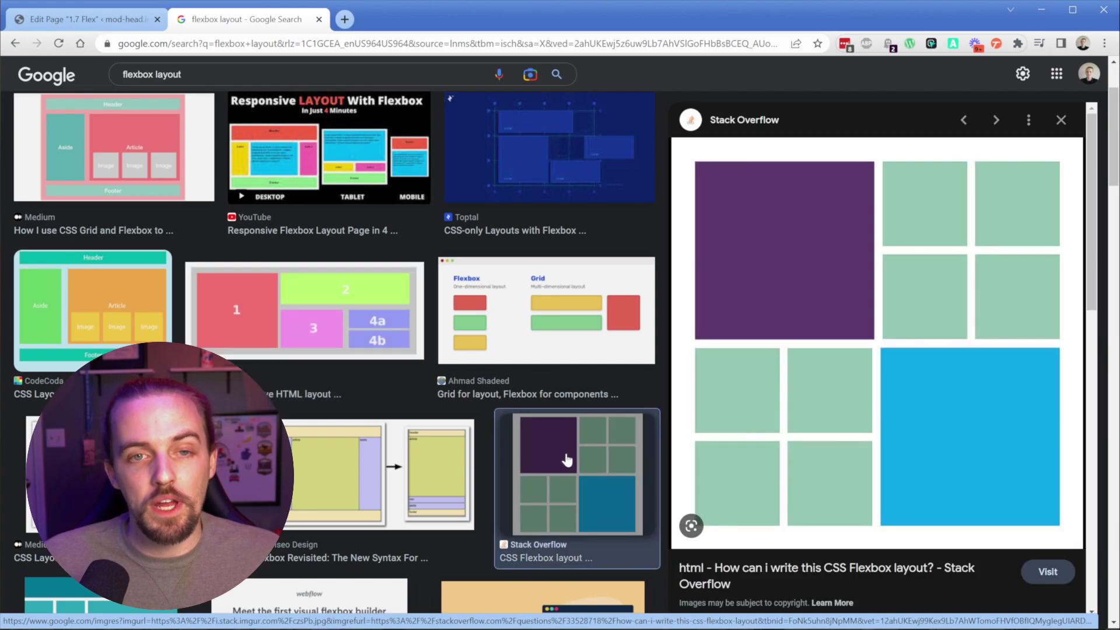